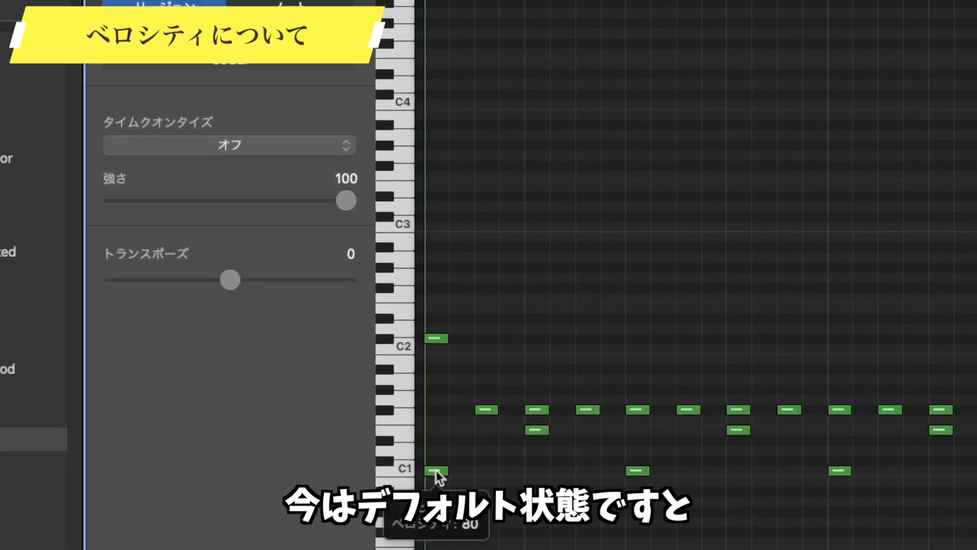
# Lower the velocity of the first kick note on C1 to 15
pyautogui.click(394, 438)
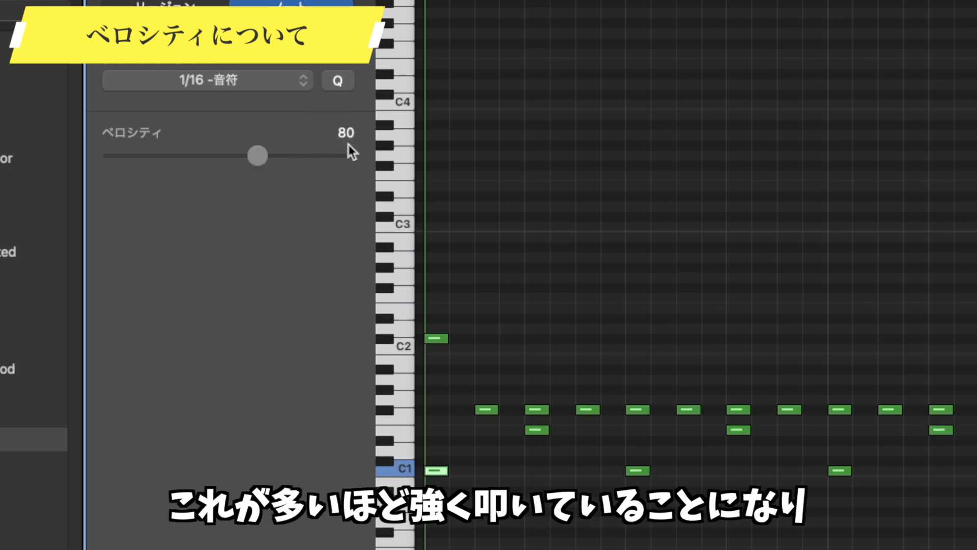
pyautogui.moveTo(258, 155); pyautogui.dragTo(142, 156)
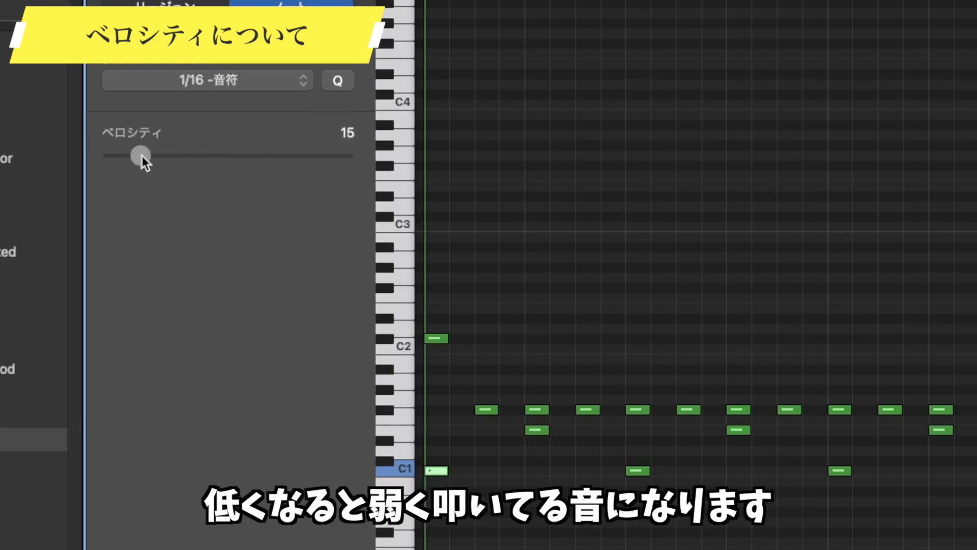
pyautogui.click(629, 286)
# Set the velocity of all notes in the drum region to 22 and play the pattern
pyautogui.press('super+a')
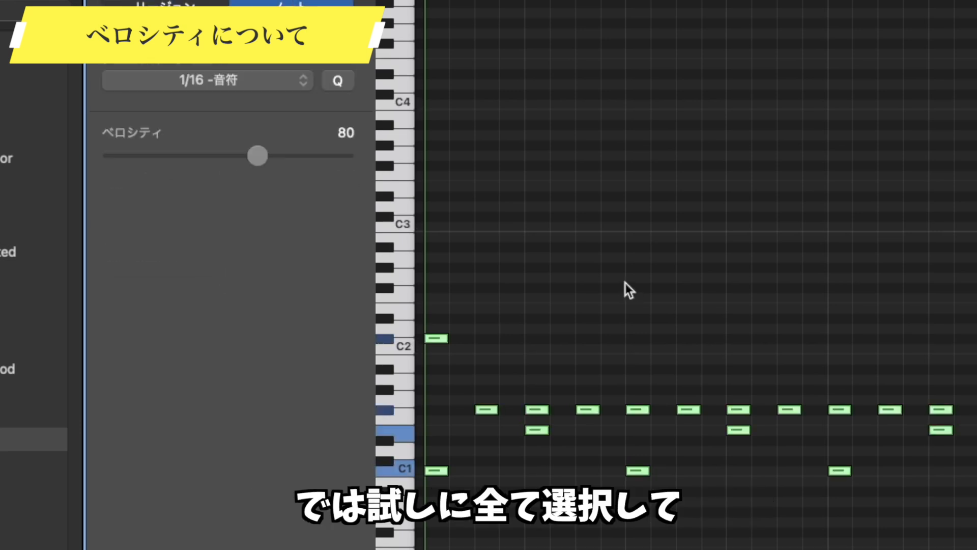
pyautogui.moveTo(258, 156); pyautogui.dragTo(154, 163)
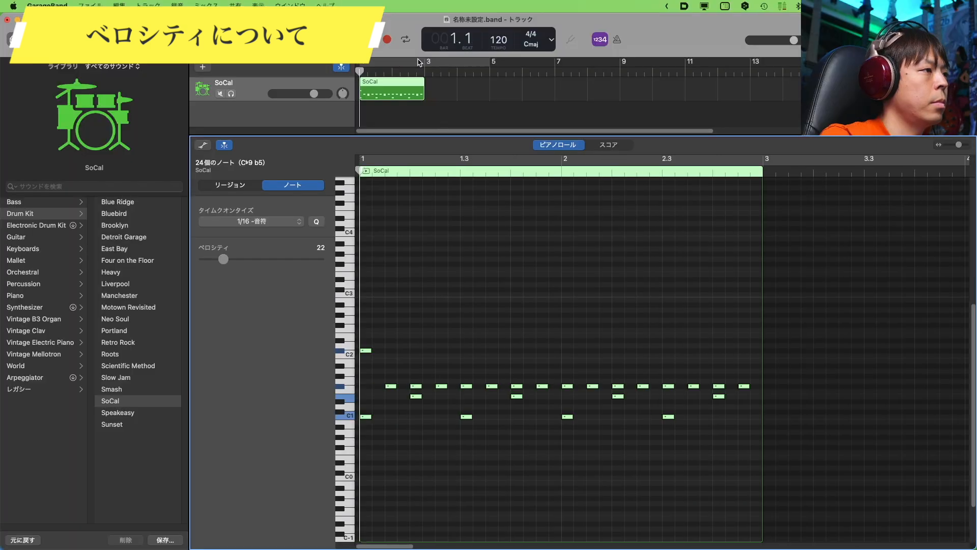
pyautogui.press('space')
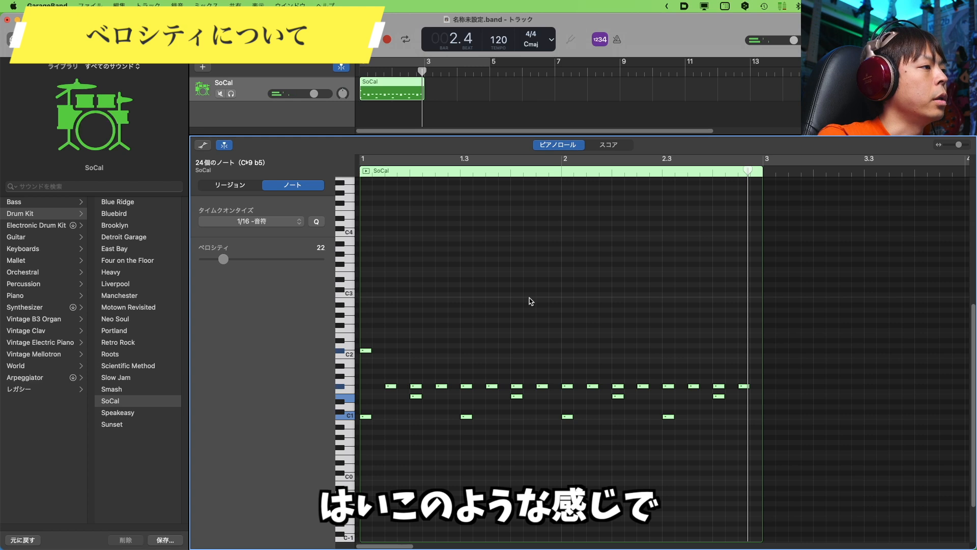
pyautogui.click(367, 426)
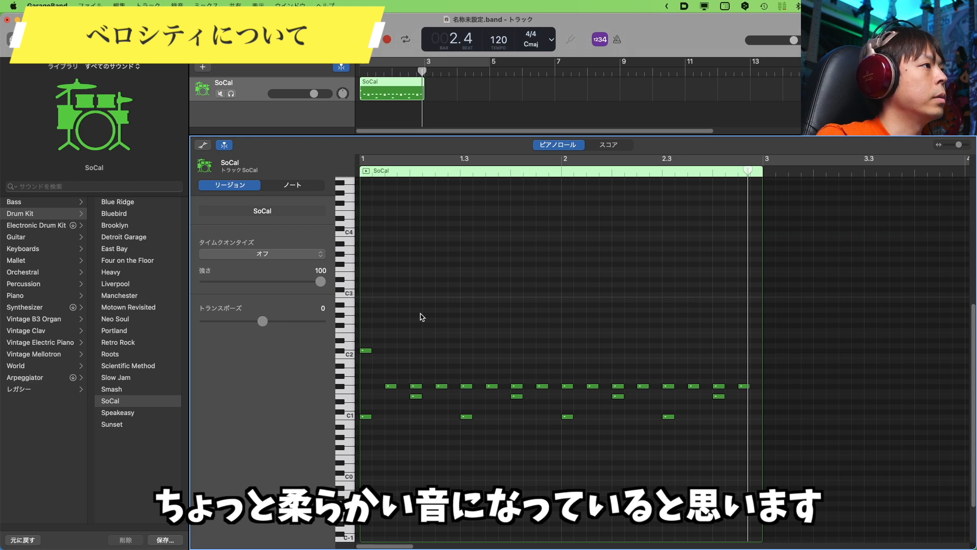
# Raise the velocity of all notes in the drum region to 127 and play the pattern from the start
pyautogui.press('super+a')
pyautogui.moveTo(223, 259); pyautogui.dragTo(338, 266)
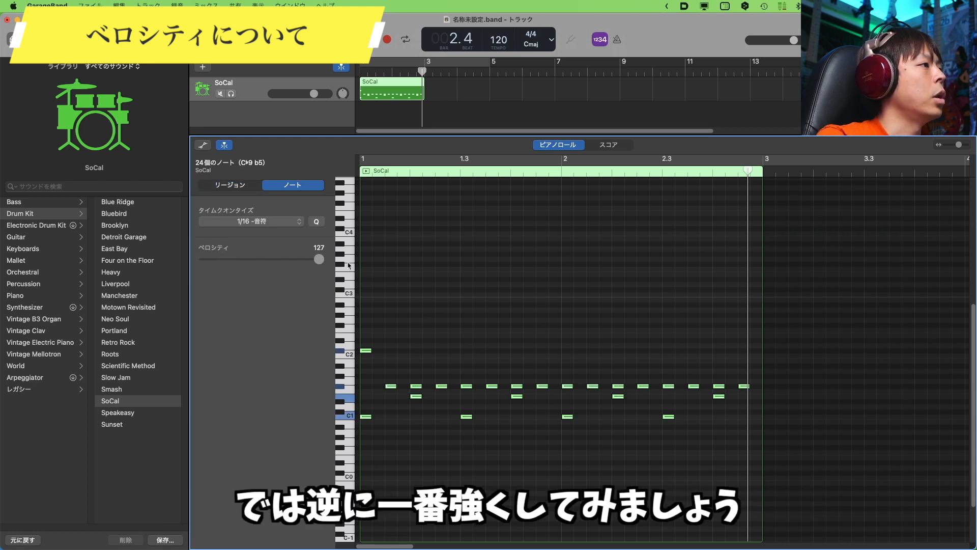
pyautogui.press('Return')
pyautogui.press('space')
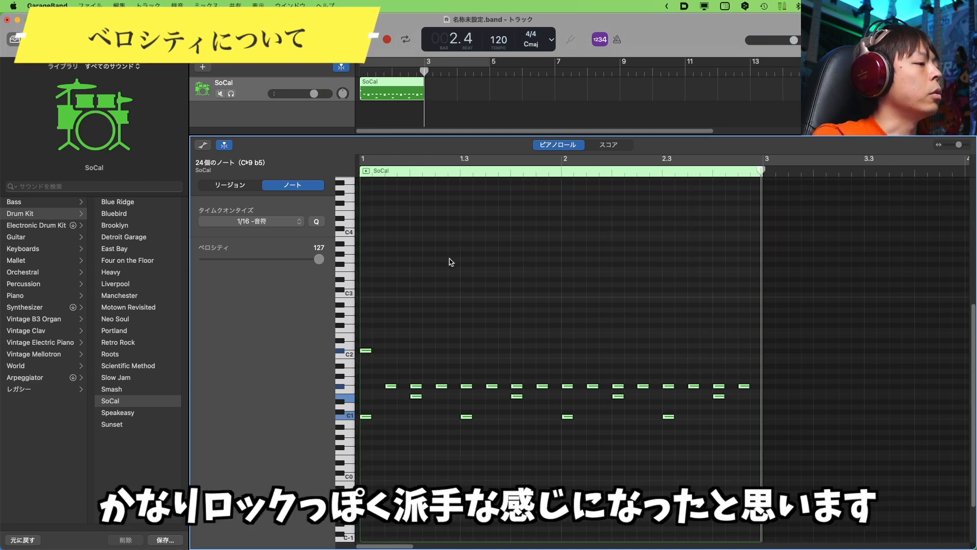
pyautogui.click(468, 325)
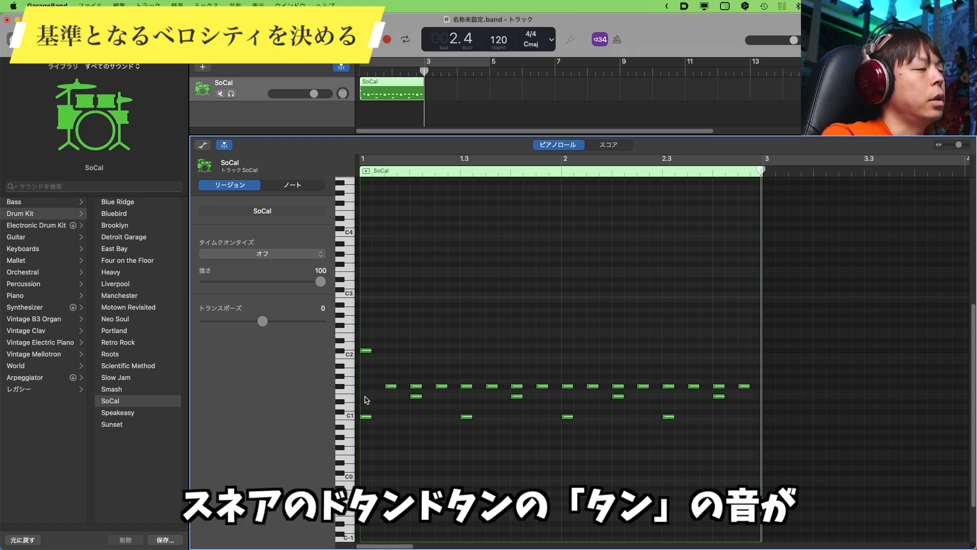
# Try the first snare note at velocity 90, and return it to 127
pyautogui.click(416, 396)
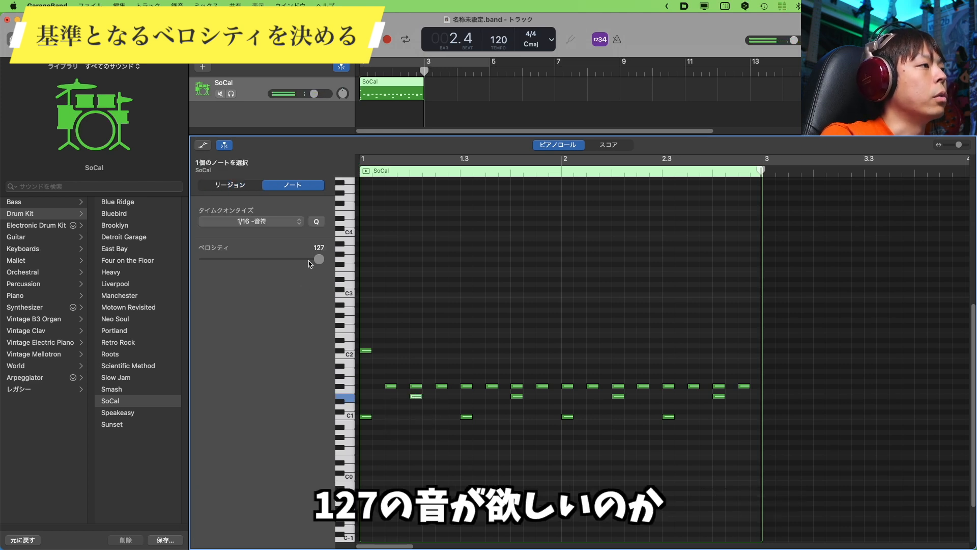
pyautogui.moveTo(319, 261); pyautogui.dragTo(284, 265)
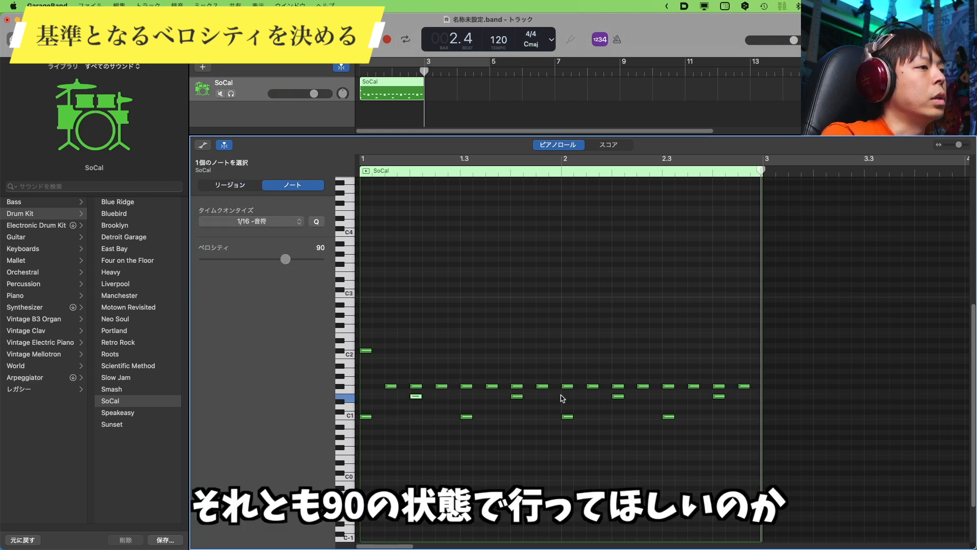
pyautogui.click(454, 374)
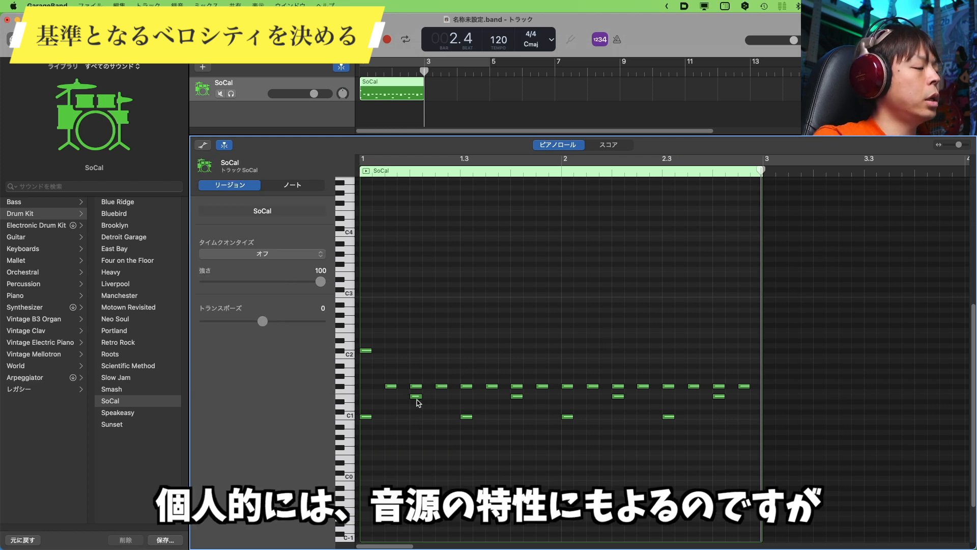
pyautogui.moveTo(418, 401)
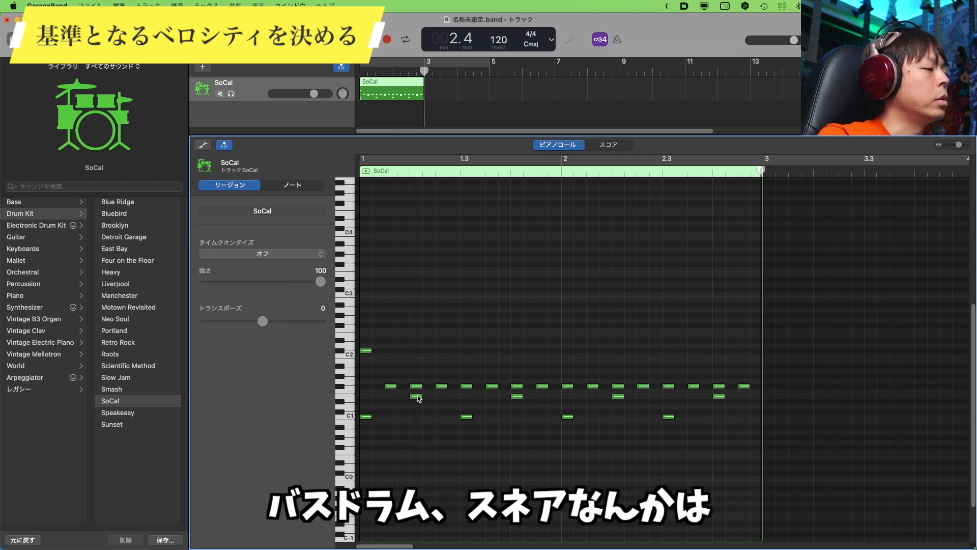
pyautogui.click(417, 397)
pyautogui.moveTo(287, 258); pyautogui.dragTo(355, 262)
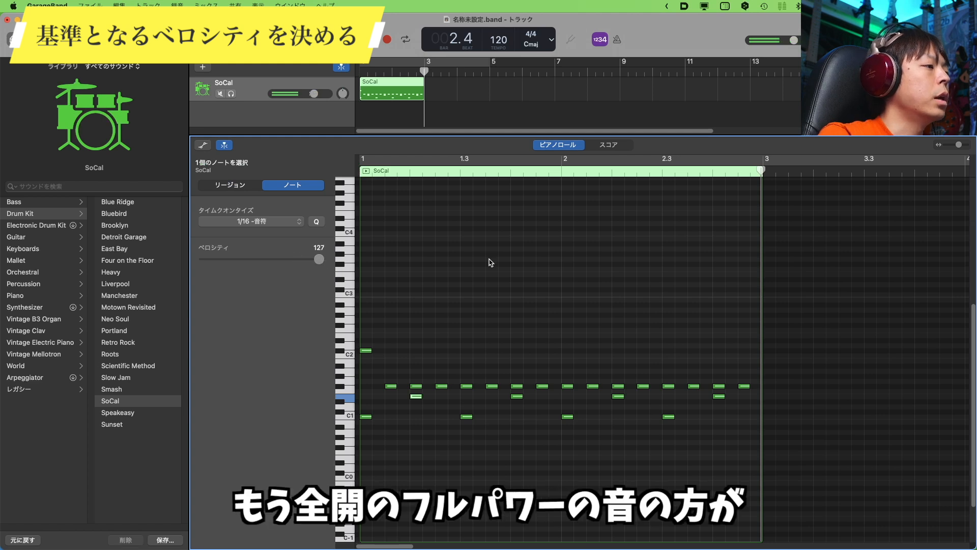
pyautogui.click(488, 262)
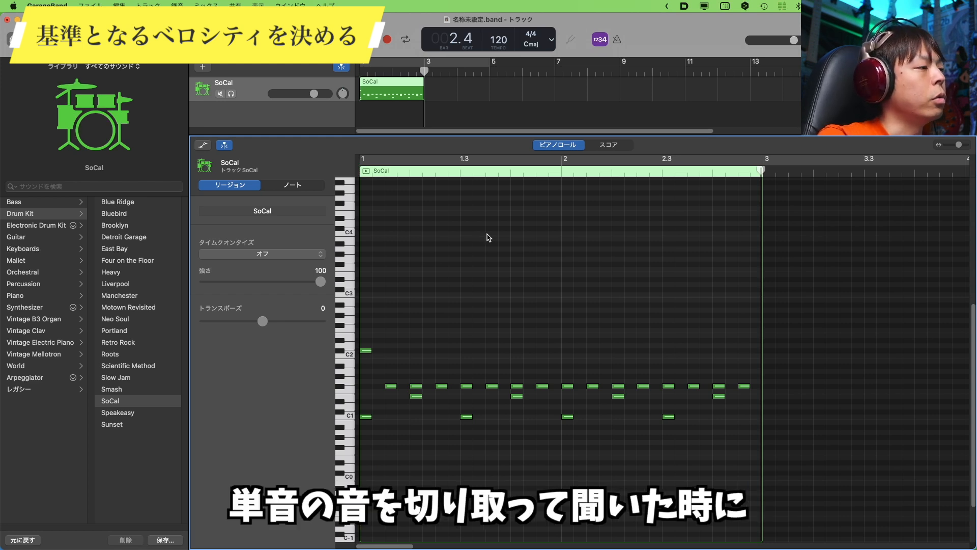
pyautogui.moveTo(417, 396)
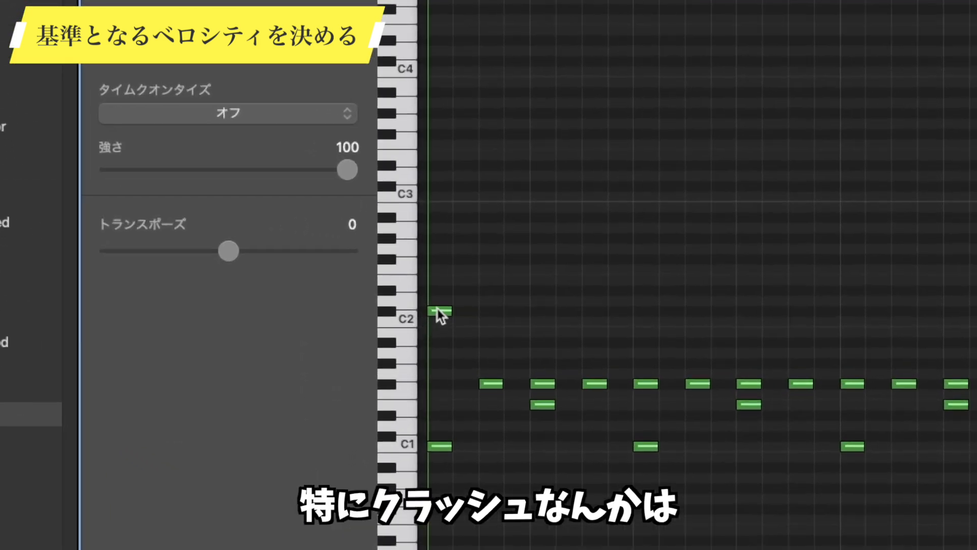
# Try the crash note on beat 1 at velocity 69, and raise it back to 127
pyautogui.click(438, 310)
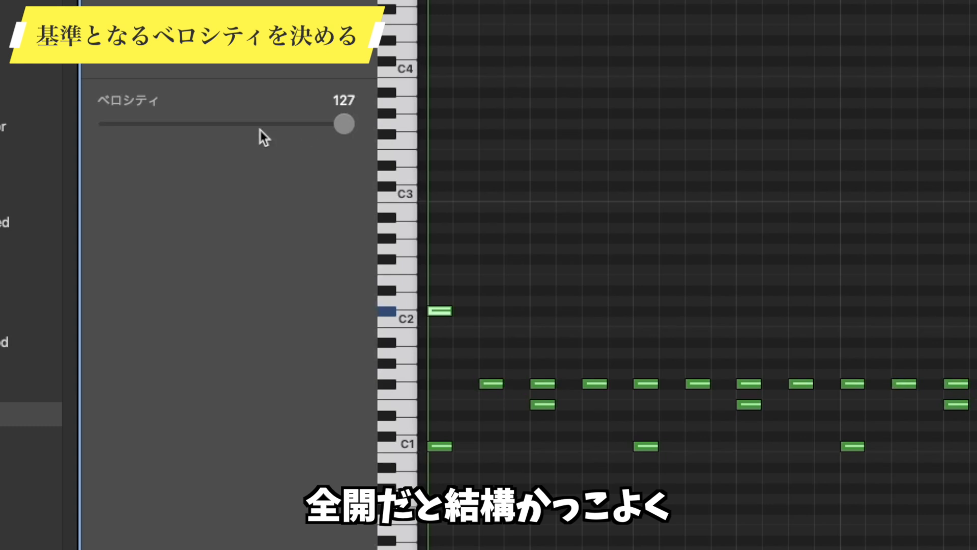
pyautogui.click(238, 125)
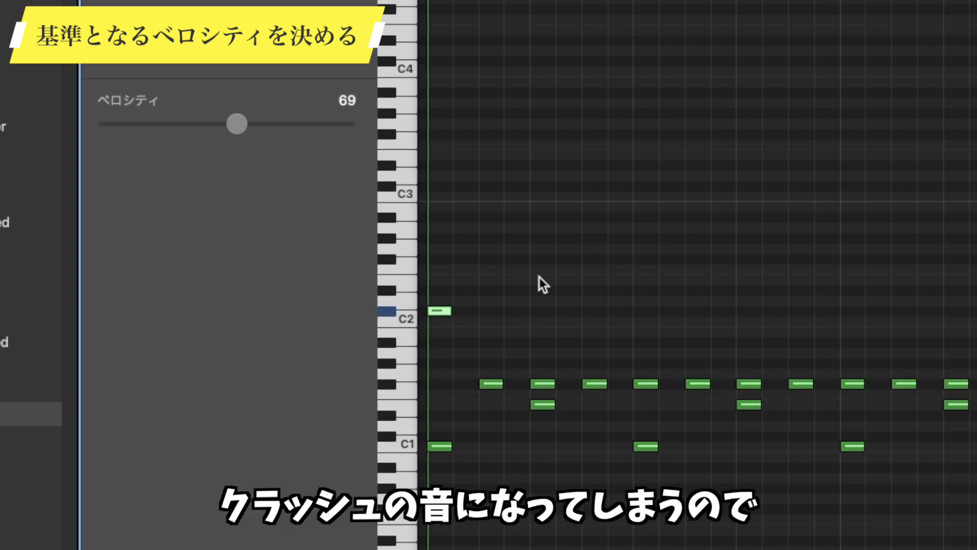
pyautogui.click(347, 125)
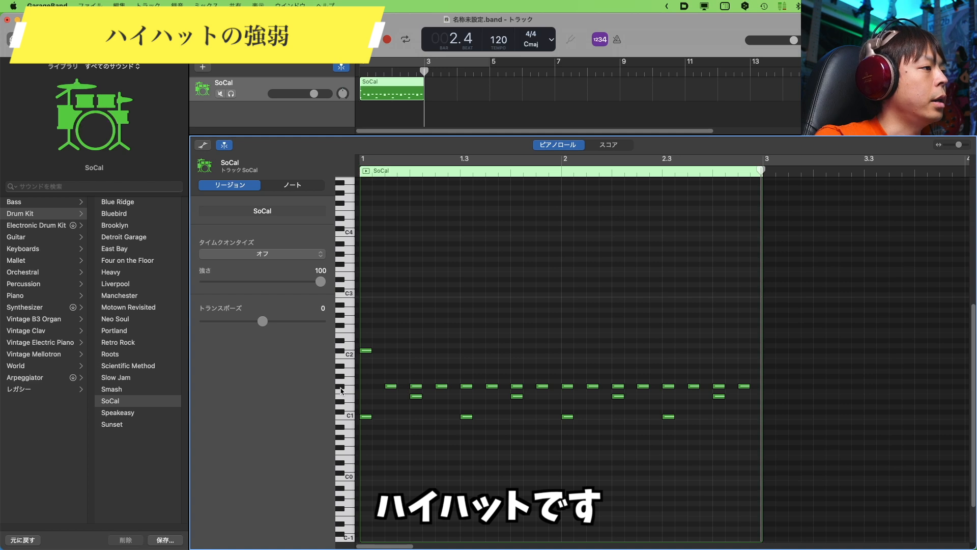
# Remove all kick and snare notes and replace the crash on beat 1 with a hi-hat note
pyautogui.moveTo(364, 394); pyautogui.dragTo(746, 443)
pyautogui.press('Delete')
pyautogui.moveTo(394, 334); pyautogui.dragTo(346, 361)
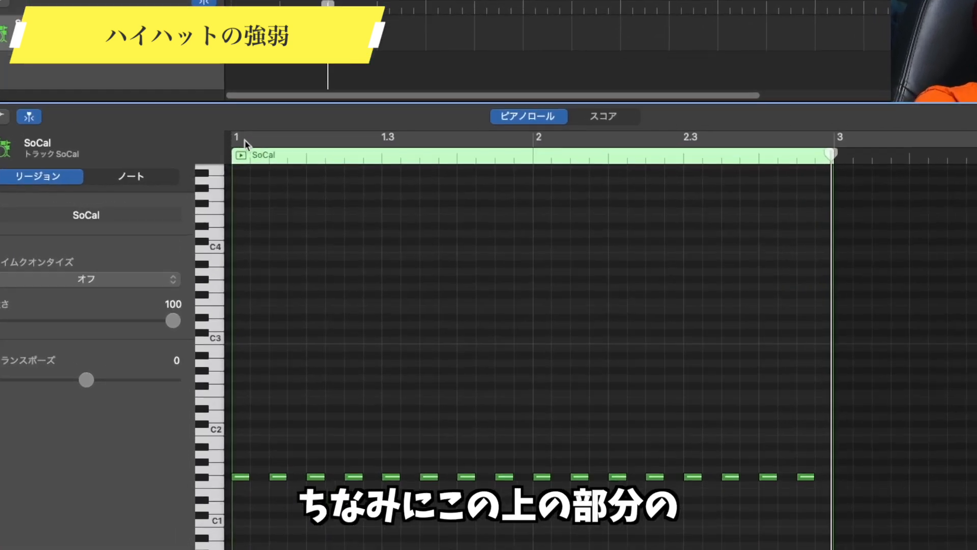
# Set a cycle range over bars 1 and 2 and play the hi-hat pattern at constant velocity
pyautogui.click(339, 154)
pyautogui.moveTo(256, 141); pyautogui.dragTo(825, 143)
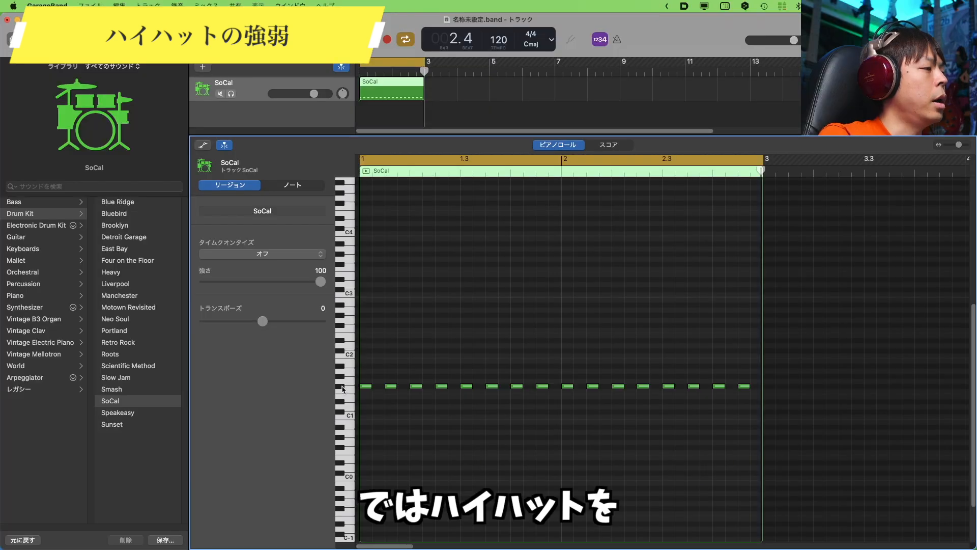
pyautogui.click(341, 387)
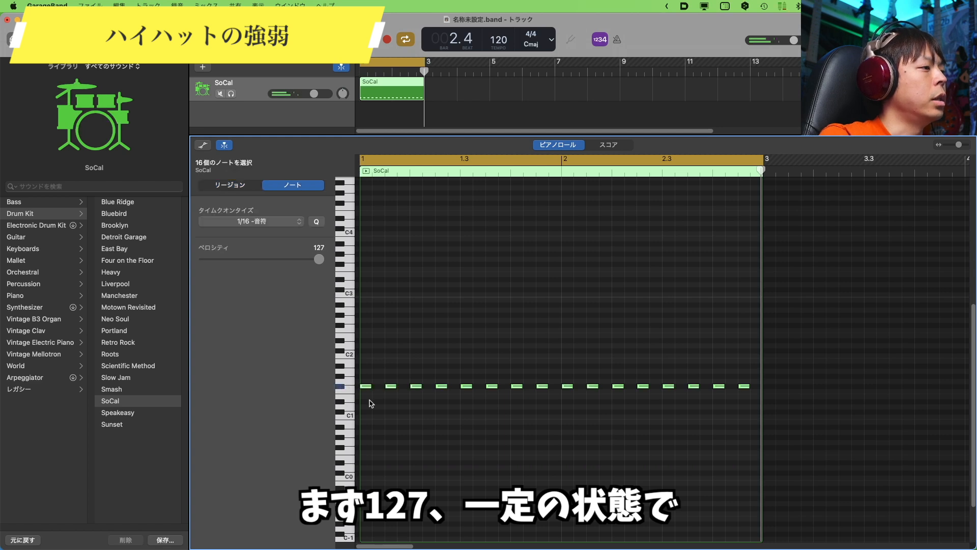
pyautogui.press('space')
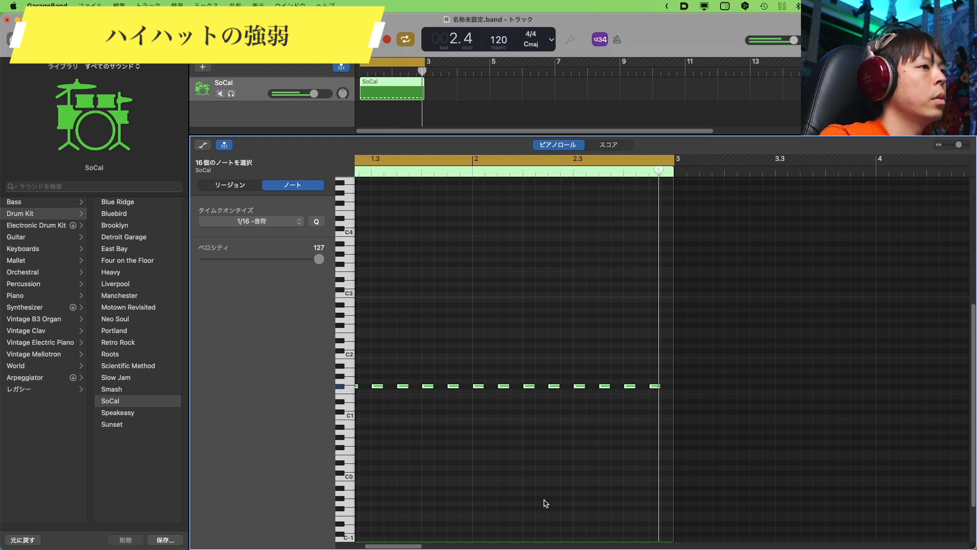
pyautogui.press('space')
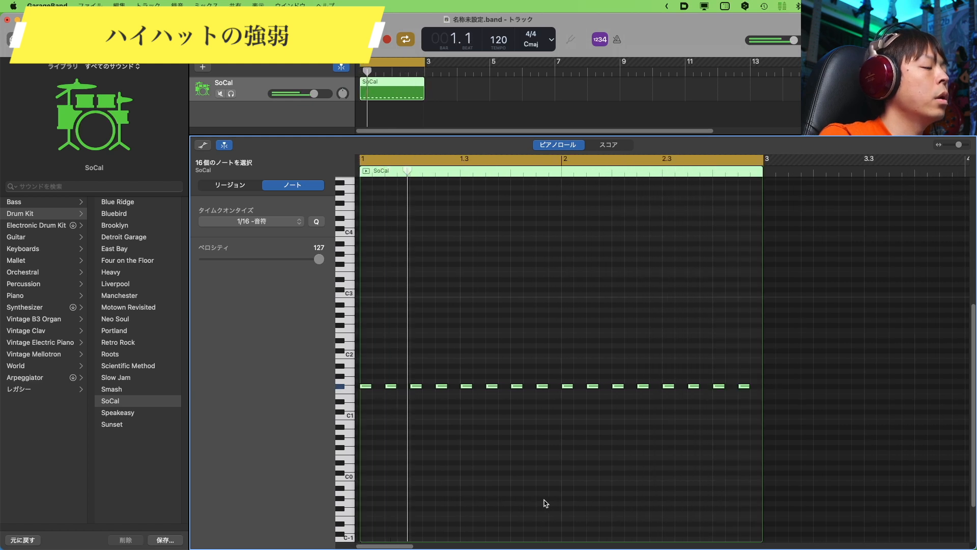
pyautogui.click(430, 427)
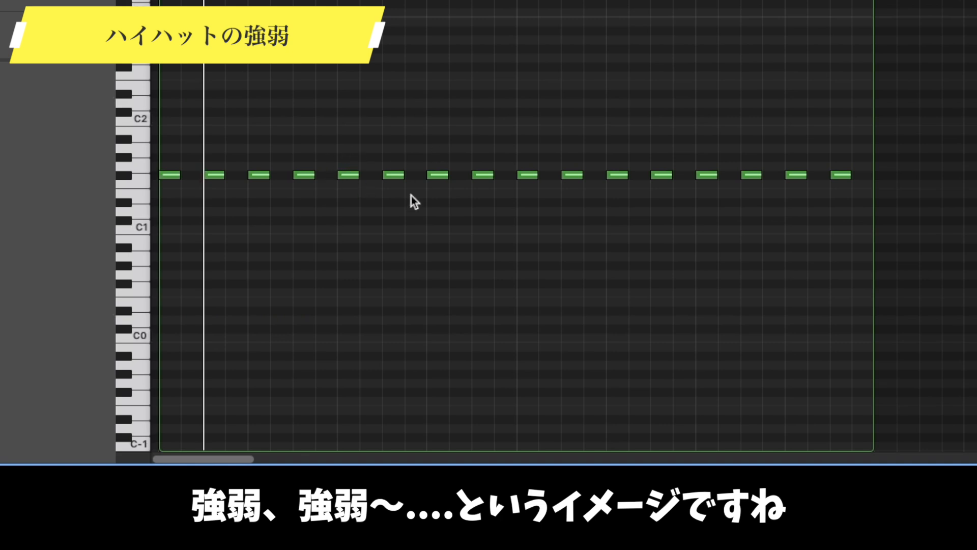
# Select every second hi-hat note starting from the second, set their velocity to 80, and play the pattern
pyautogui.moveTo(231, 139); pyautogui.dragTo(216, 191)
pyautogui.moveTo(313, 136); pyautogui.dragTo(299, 189)
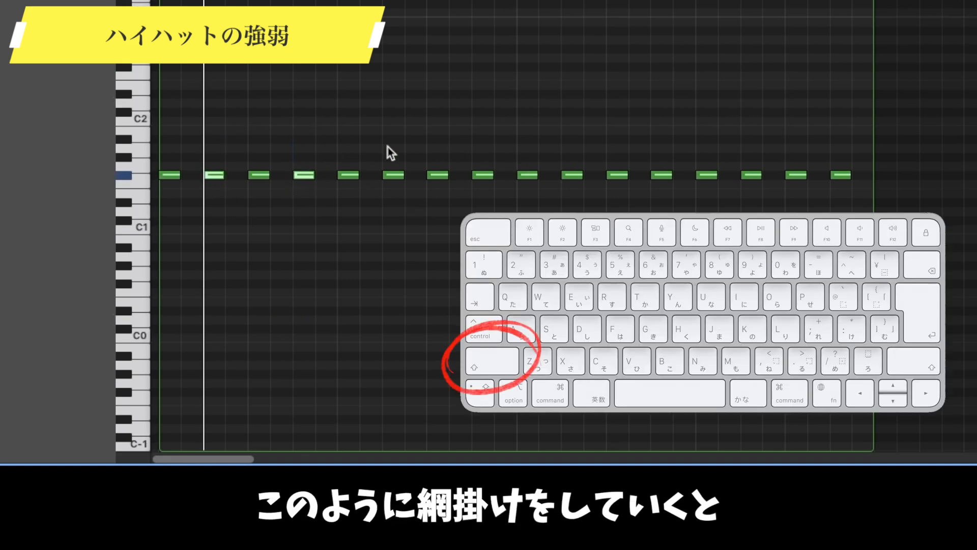
pyautogui.moveTo(499, 158); pyautogui.dragTo(486, 189)
pyautogui.moveTo(562, 201); pyautogui.dragTo(561, 201)
pyautogui.moveTo(665, 148); pyautogui.dragTo(655, 185)
pyautogui.moveTo(755, 133); pyautogui.dragTo(741, 186)
pyautogui.moveTo(853, 154); pyautogui.dragTo(837, 186)
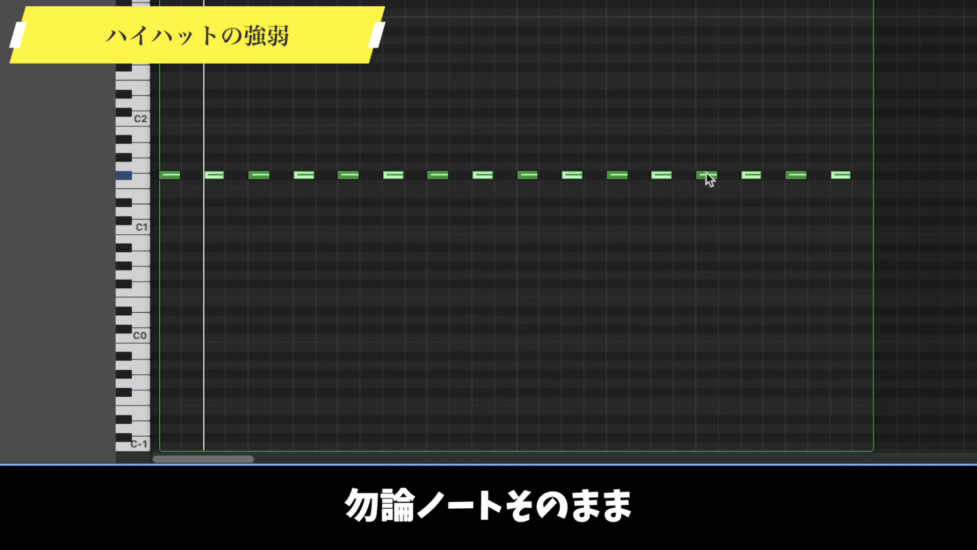
pyautogui.keyDown('shift'); pyautogui.click(711, 175); pyautogui.keyUp('shift')
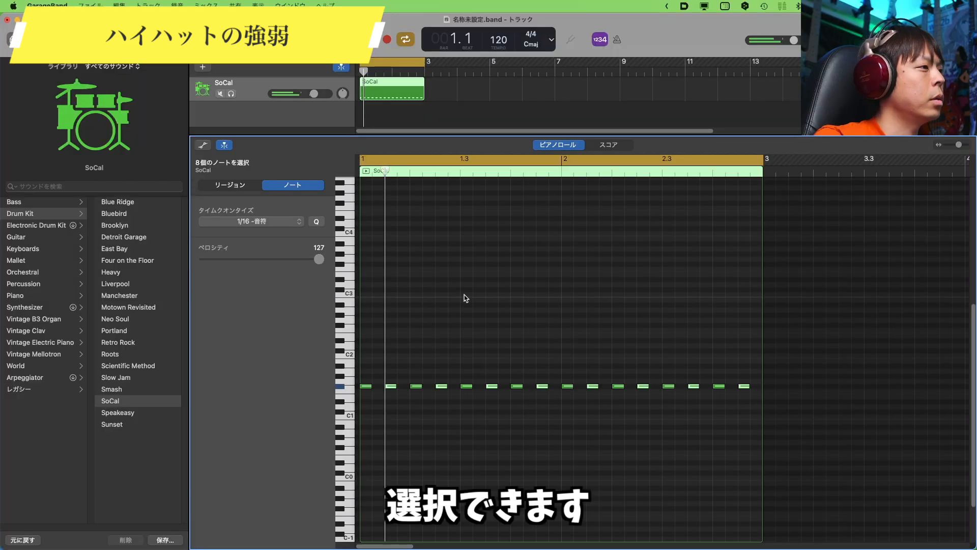
pyautogui.moveTo(319, 260); pyautogui.dragTo(276, 259)
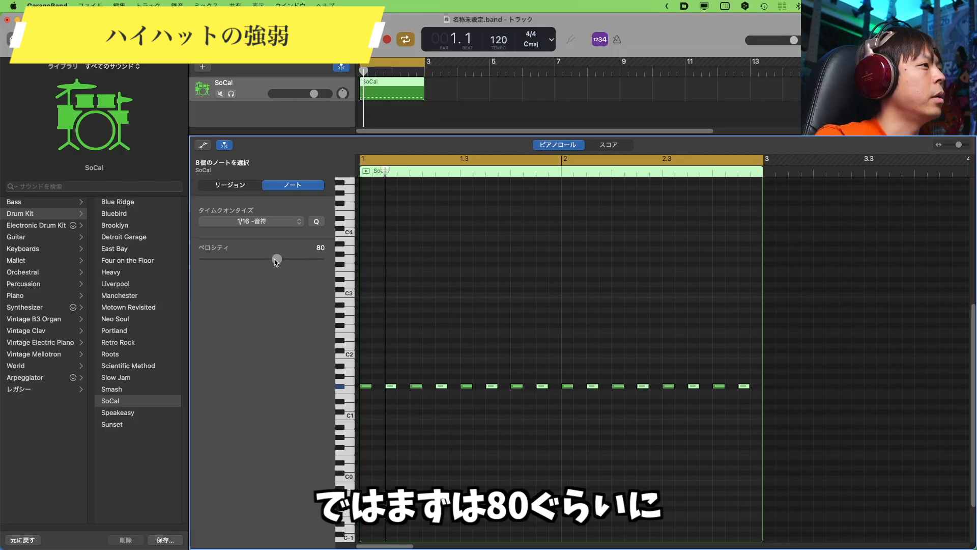
pyautogui.press('space')
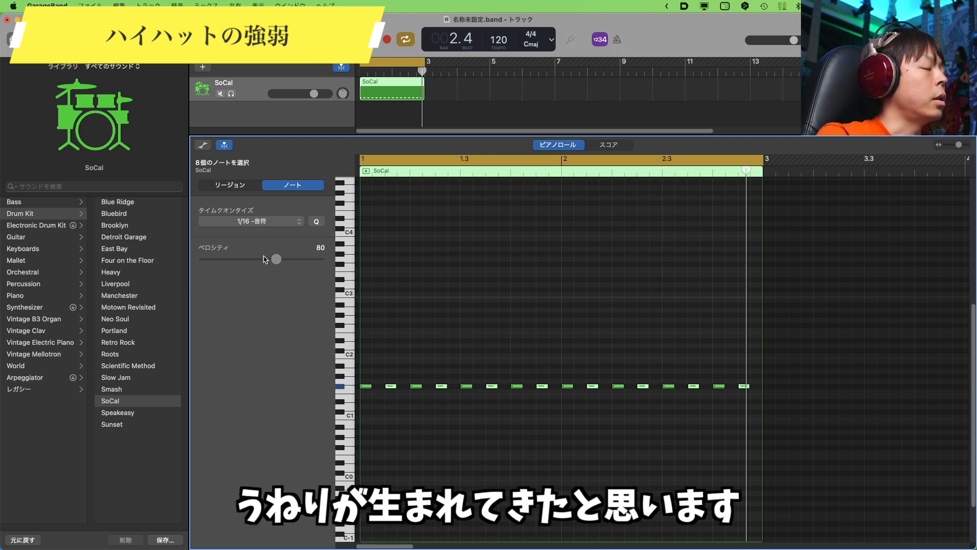
# Lower the velocity of the selected alternate hi-hat notes to 29 and play the pattern
pyautogui.moveTo(276, 260); pyautogui.dragTo(230, 264)
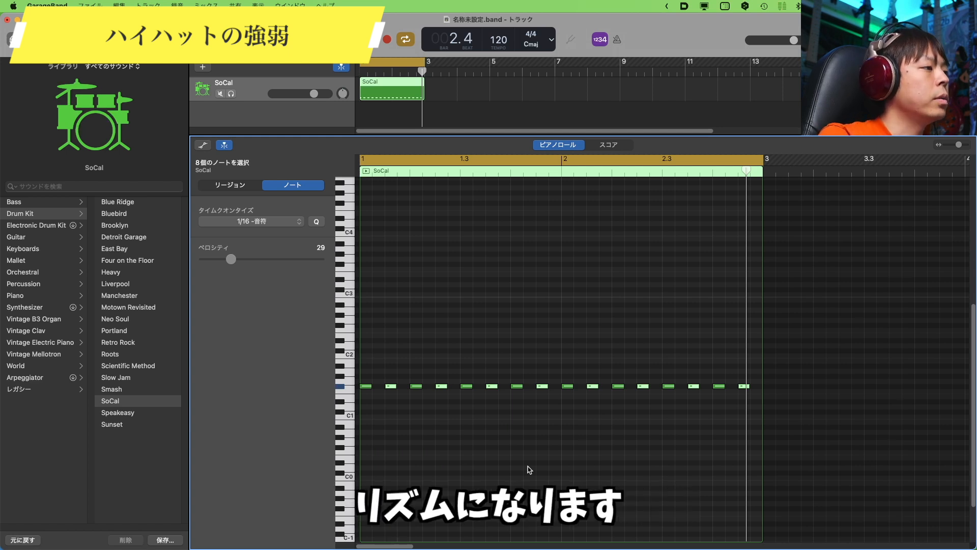
pyautogui.press('space')
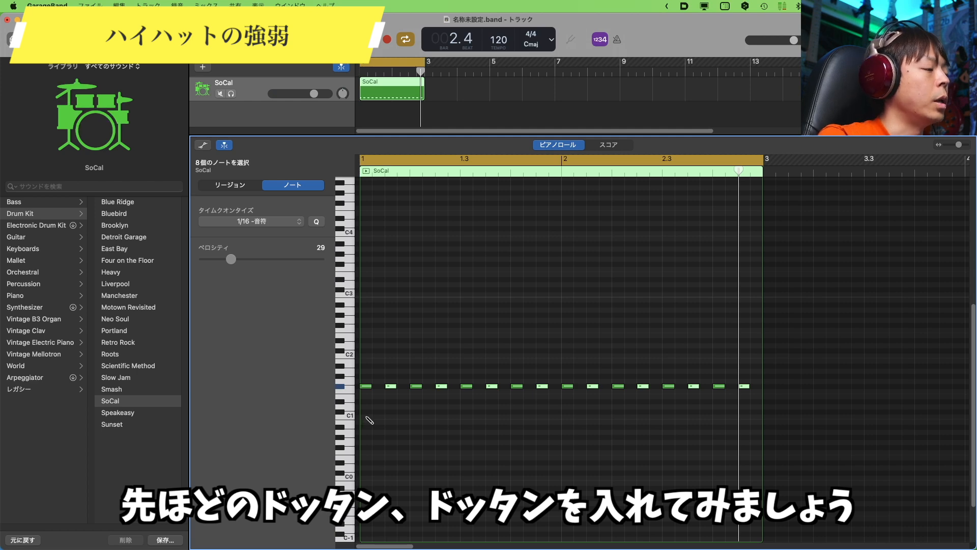
# Add kick notes on beats 1 and 3 and snare notes on beats 2 and 4 of both bars, all at velocity 127
pyautogui.click(367, 417)
pyautogui.moveTo(231, 259); pyautogui.dragTo(325, 270)
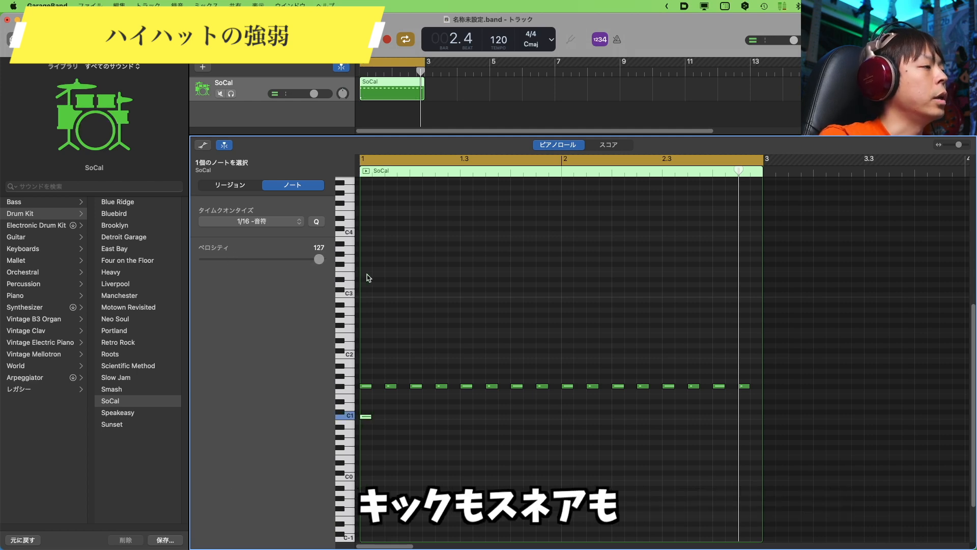
pyautogui.click(416, 396)
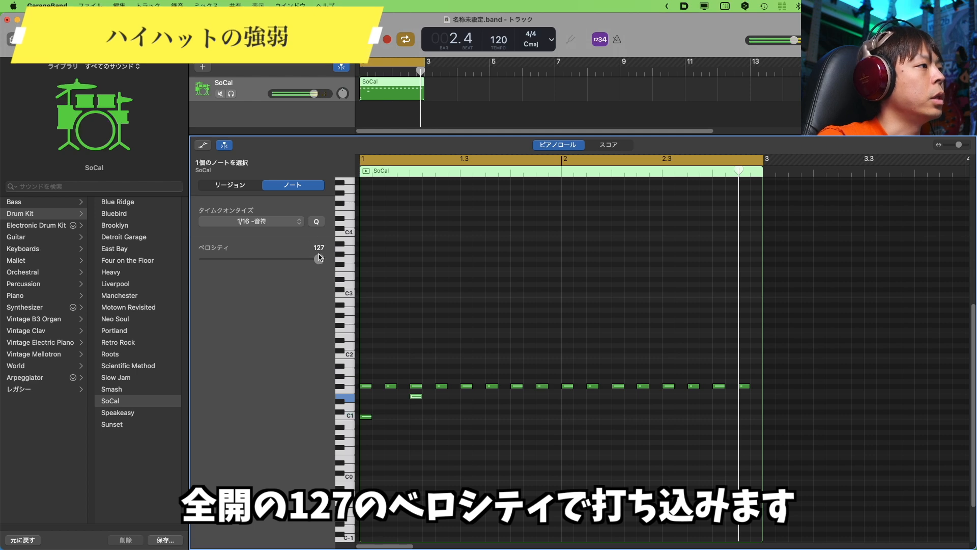
pyautogui.click(462, 417)
pyautogui.click(518, 401)
pyautogui.moveTo(517, 401); pyautogui.dragTo(517, 397)
pyautogui.moveTo(533, 393); pyautogui.dragTo(568, 417)
pyautogui.click(455, 506)
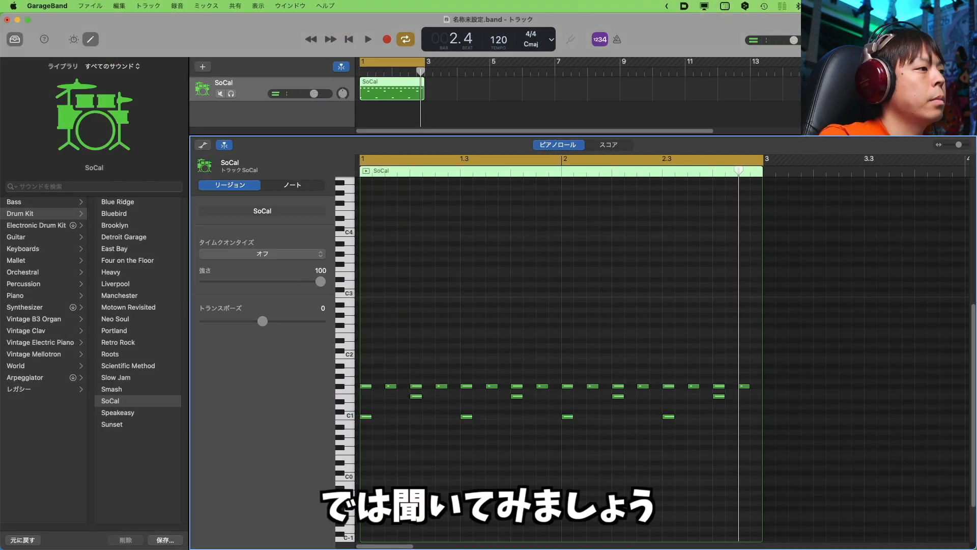
# Play the pattern, compare it with all 16 hi-hat notes at velocity 127, and undo that velocity change
pyautogui.press('Return')
pyautogui.press('space')
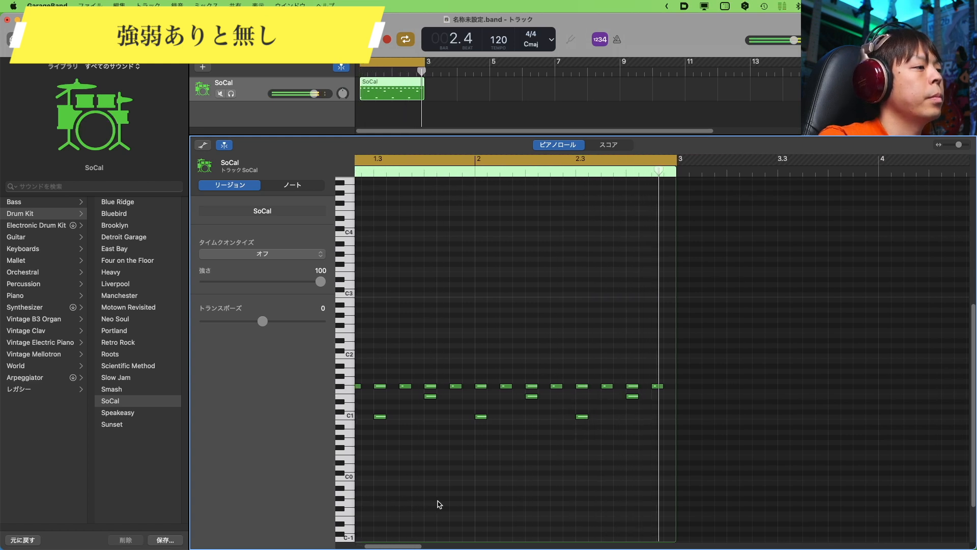
pyautogui.press('super+a')
pyautogui.moveTo(231, 260); pyautogui.dragTo(318, 259)
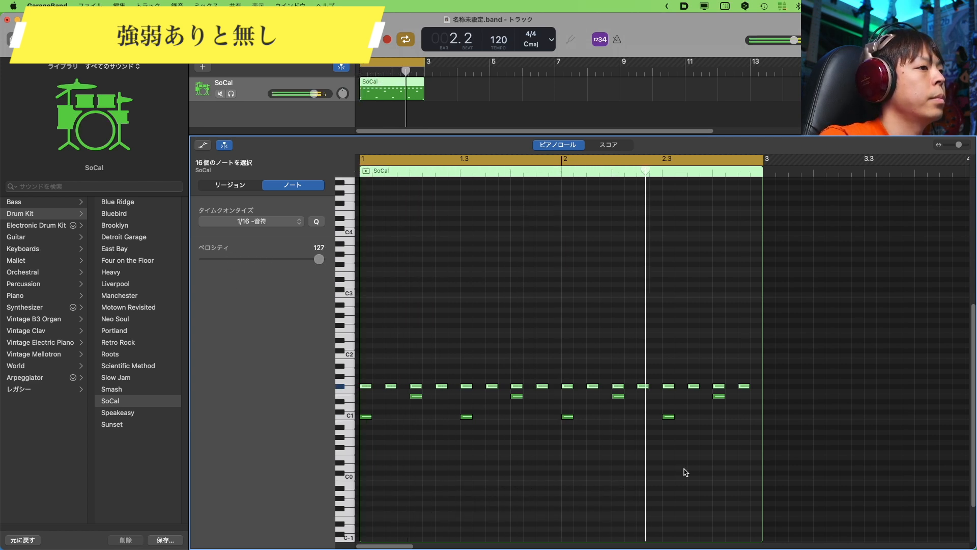
pyautogui.press('super+z')
pyautogui.hscroll(-3, 587, 436)
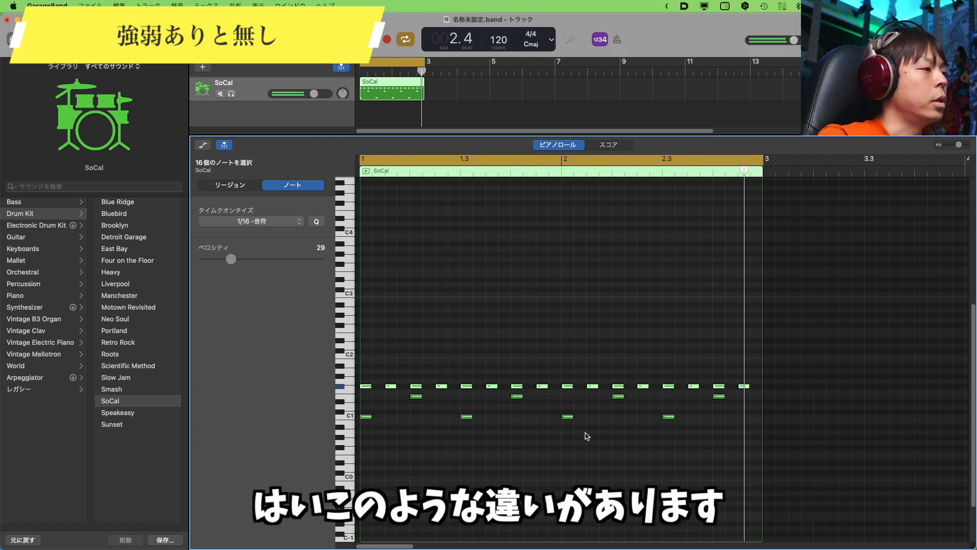
# Select the eight off-beat hi-hat notes, set their velocity to 10, and play the pattern
pyautogui.moveTo(397, 346); pyautogui.dragTo(391, 395)
pyautogui.keyDown('shift'); pyautogui.click(442, 386); pyautogui.keyUp('shift')
pyautogui.keyDown('shift'); pyautogui.click(491, 386); pyautogui.keyUp('shift')
pyautogui.keyDown('shift'); pyautogui.click(543, 386); pyautogui.keyUp('shift')
pyautogui.keyDown('shift'); pyautogui.click(593, 386); pyautogui.keyUp('shift')
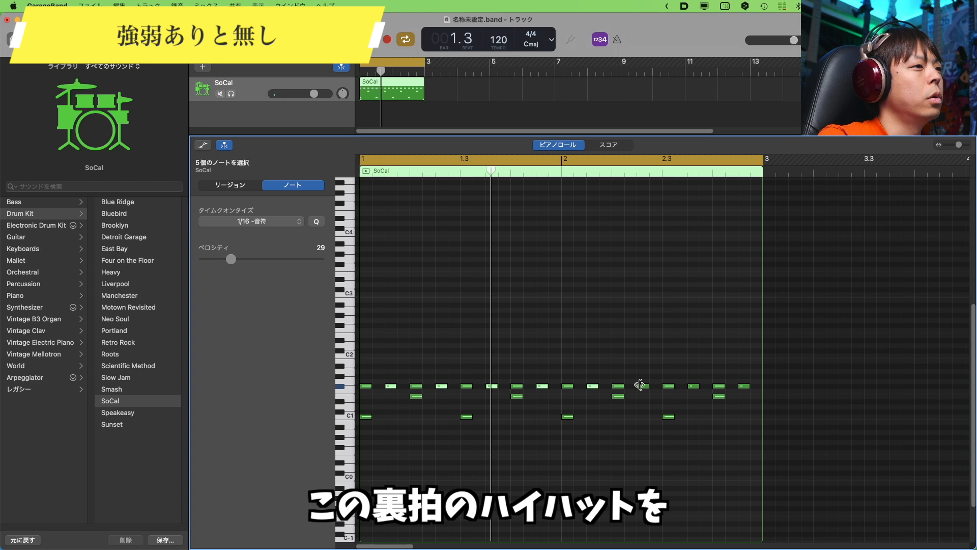
pyautogui.keyDown('shift'); pyautogui.click(643, 386); pyautogui.keyUp('shift')
pyautogui.keyDown('shift'); pyautogui.click(693, 386); pyautogui.keyUp('shift')
pyautogui.keyDown('shift'); pyautogui.click(744, 385); pyautogui.keyUp('shift')
pyautogui.moveTo(230, 263); pyautogui.dragTo(213, 263)
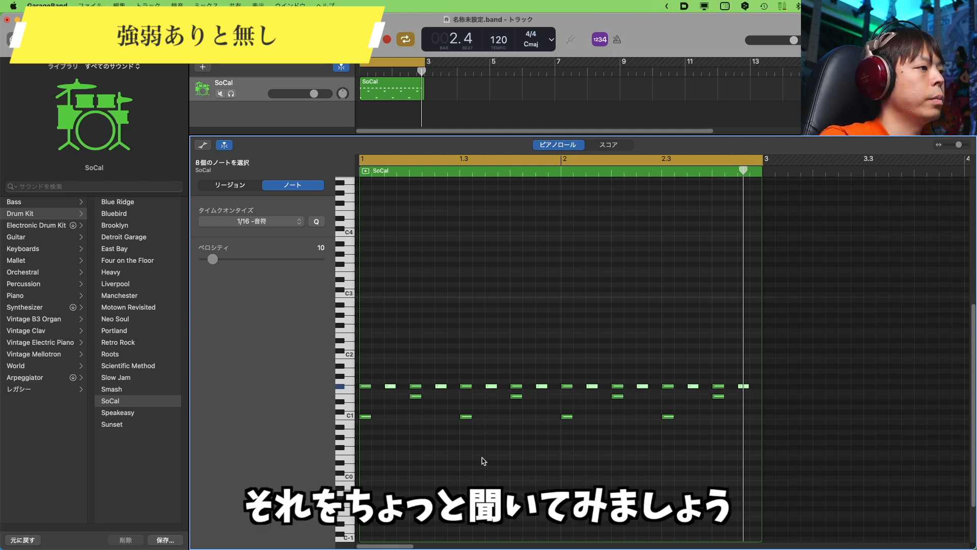
pyautogui.press('space')
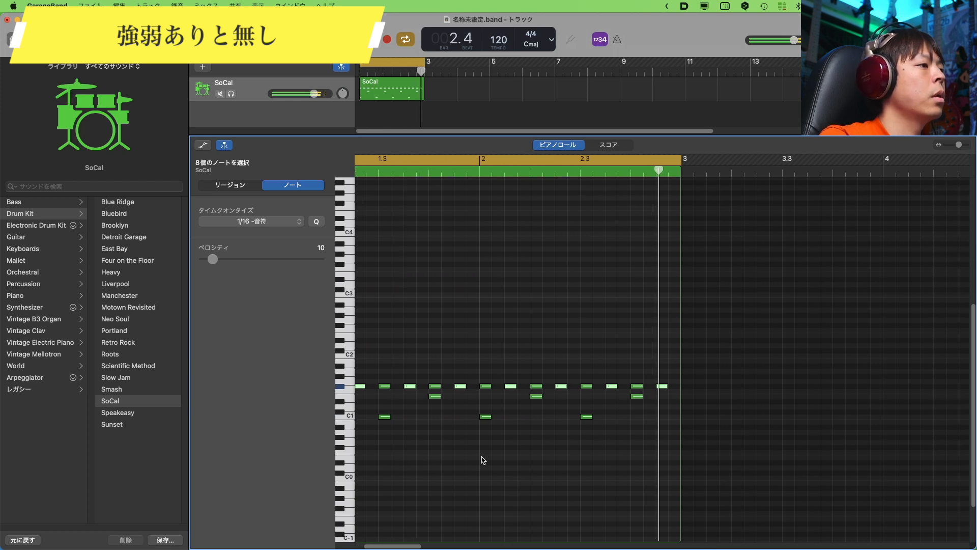
pyautogui.press('space')
pyautogui.hscroll(-3, 496, 457)
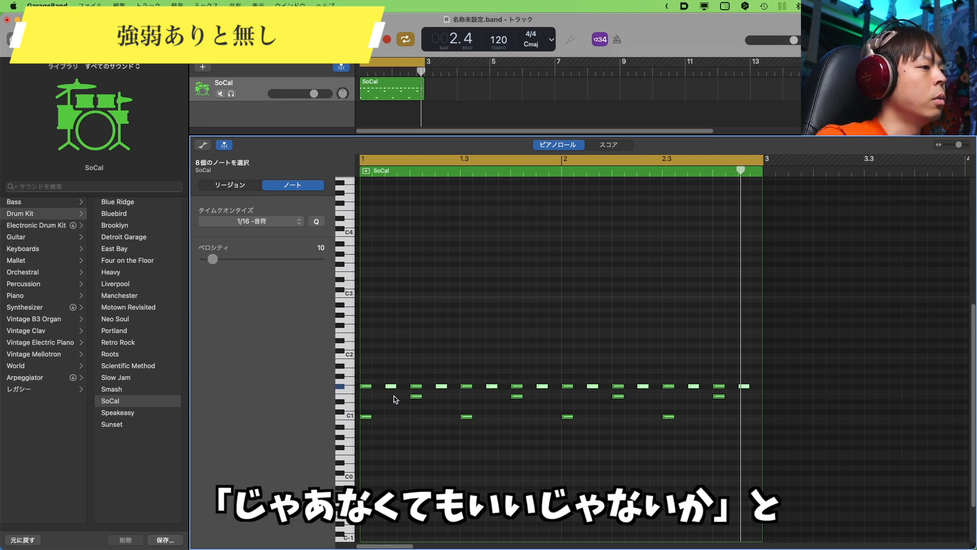
# Delete the eight off-beat hi-hat notes, play the pattern without them, and undo the deletion to compare
pyautogui.press('Delete')
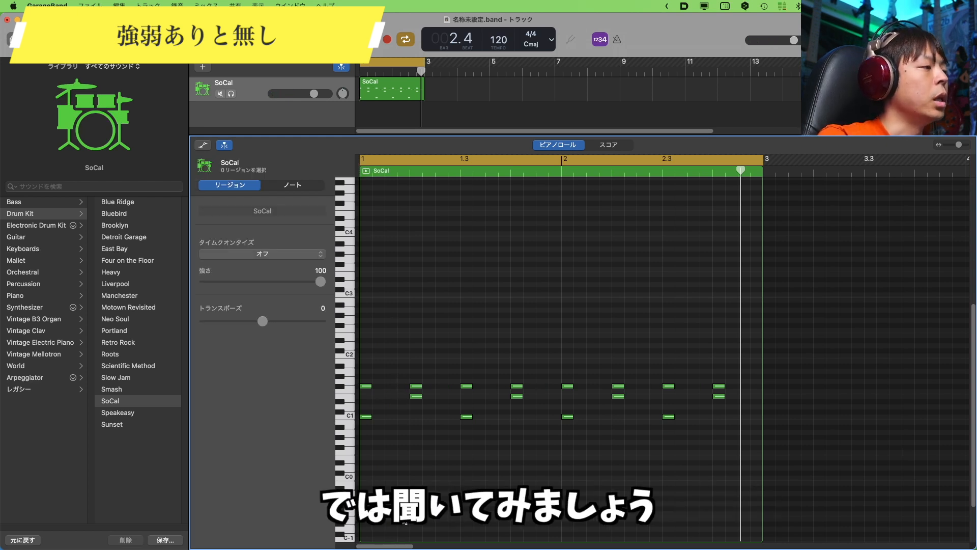
pyautogui.press('space')
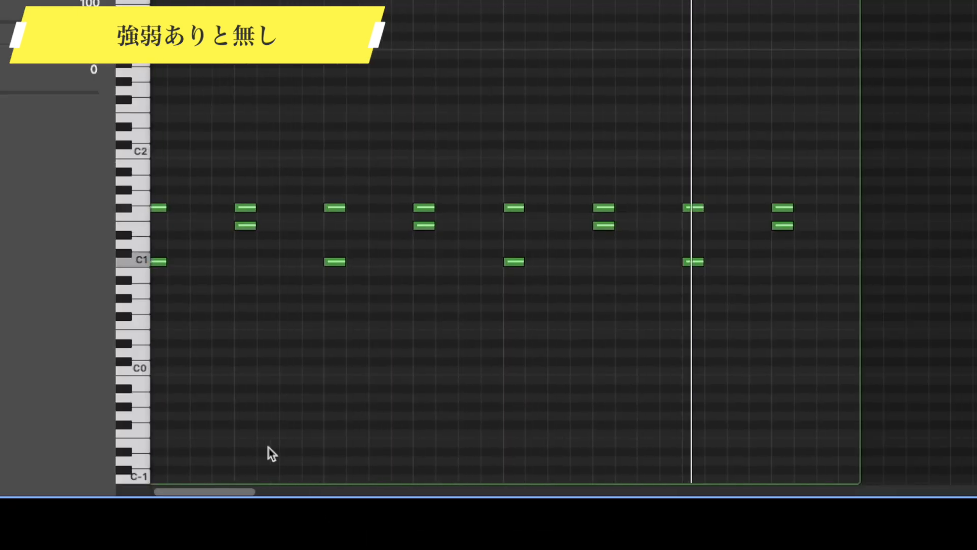
pyautogui.press('space')
pyautogui.press('super+z')
pyautogui.press('space')
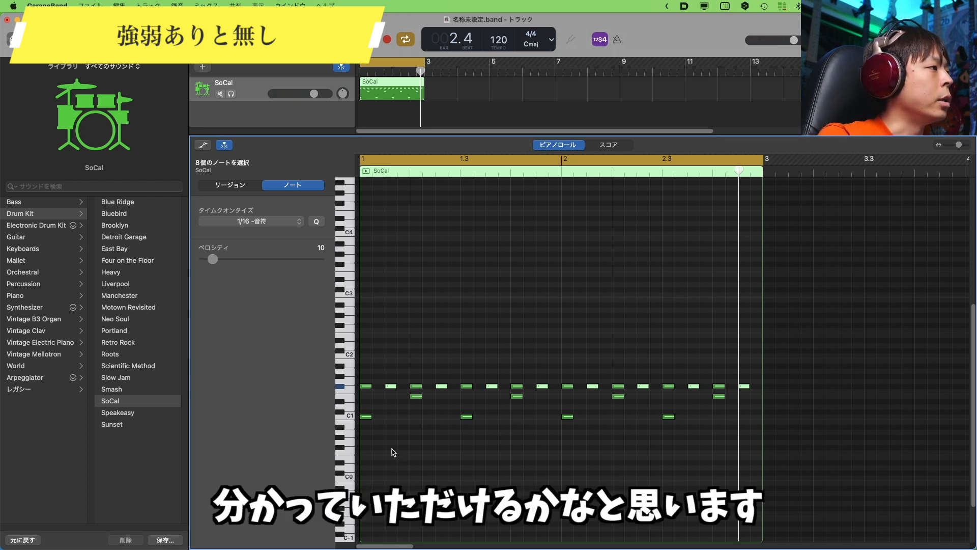
# Set the velocity of the eight off-beat hi-hat notes to 37
pyautogui.click(408, 407)
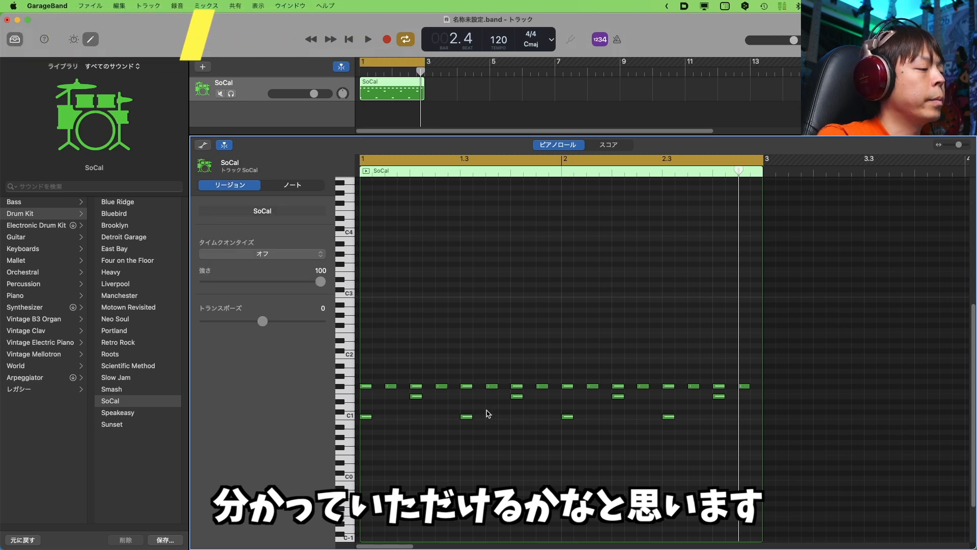
pyautogui.moveTo(238, 262); pyautogui.dragTo(241, 261)
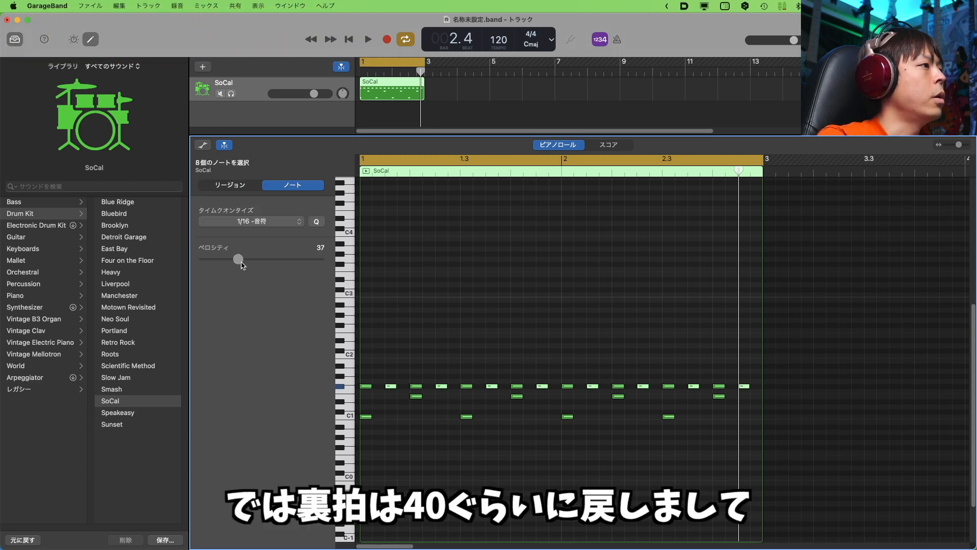
pyautogui.click(497, 339)
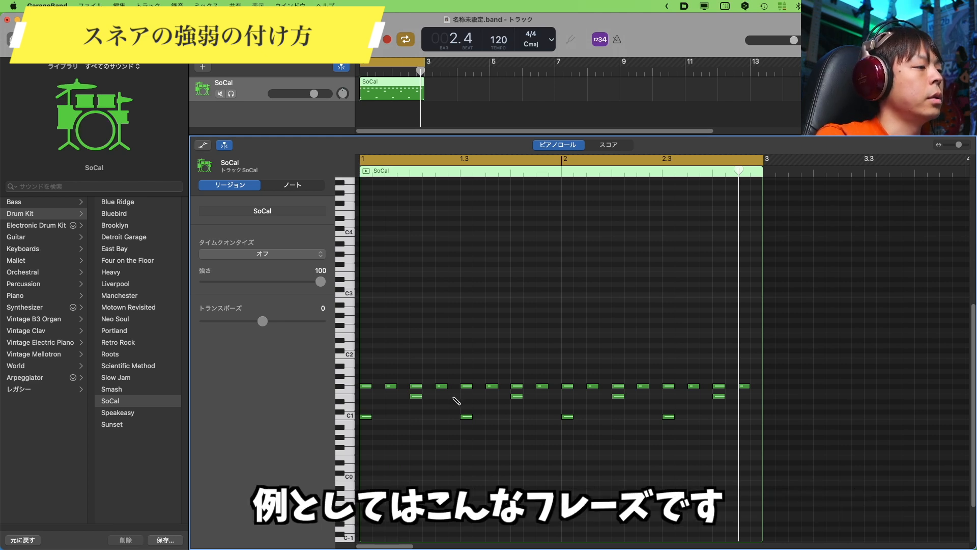
# Play the pattern and set the four extra snare notes around beat 3 of both bars to velocity 60
pyautogui.press('space')
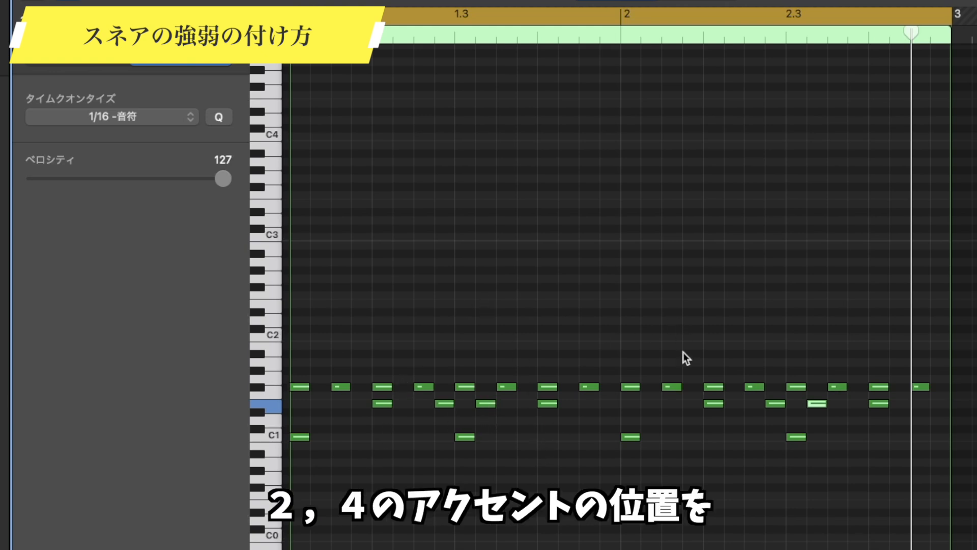
pyautogui.moveTo(431, 418); pyautogui.dragTo(493, 406)
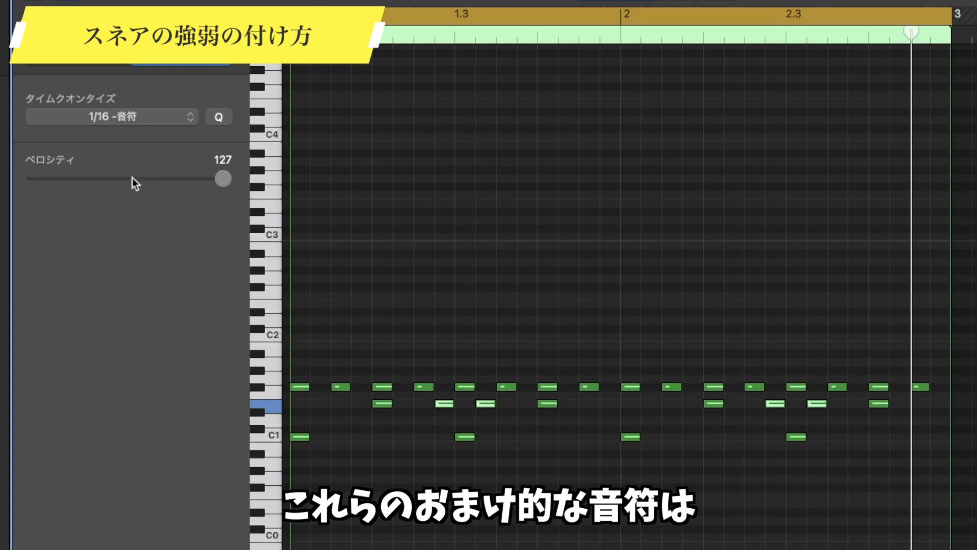
pyautogui.moveTo(133, 179); pyautogui.dragTo(124, 182)
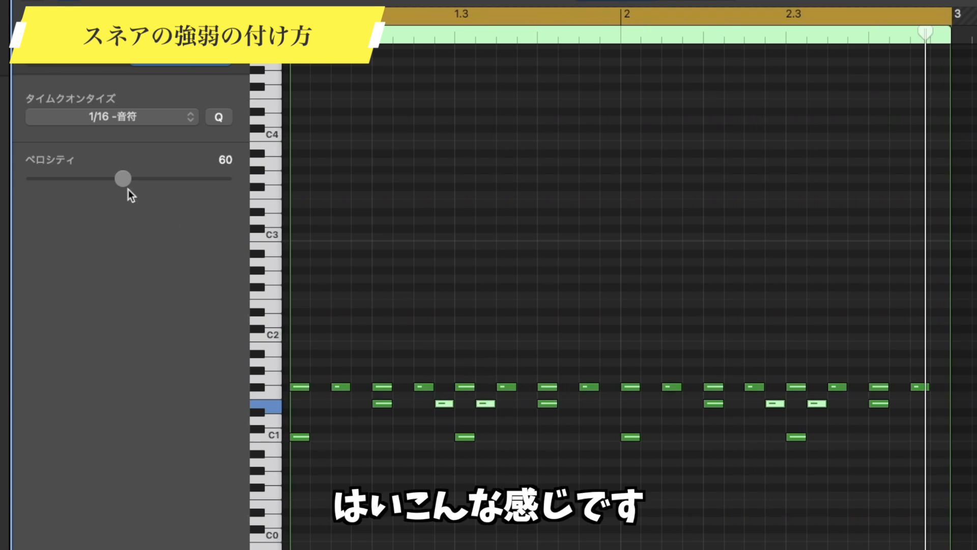
# Try the four extra snare notes at velocity 15, play the pattern, and return them to 60
pyautogui.click(57, 179)
pyautogui.press('space')
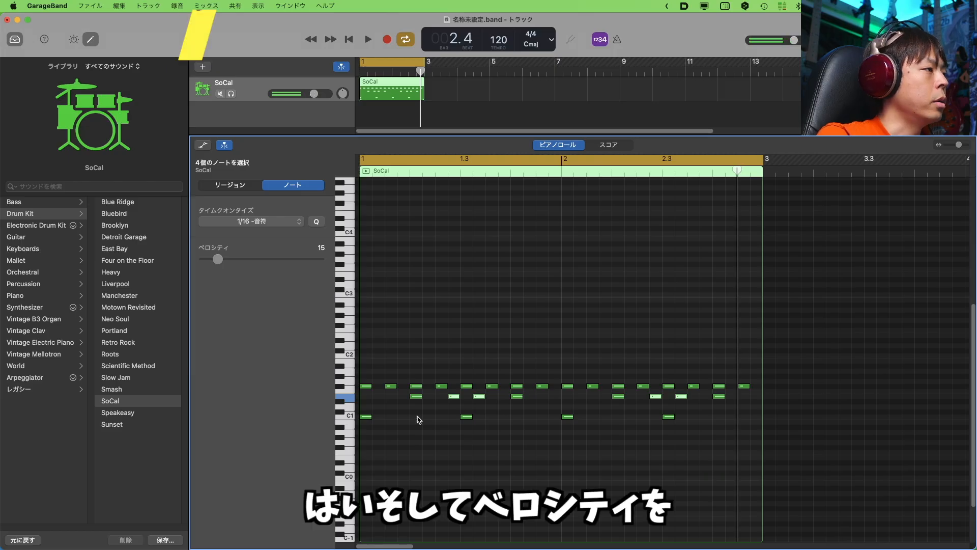
pyautogui.click(259, 258)
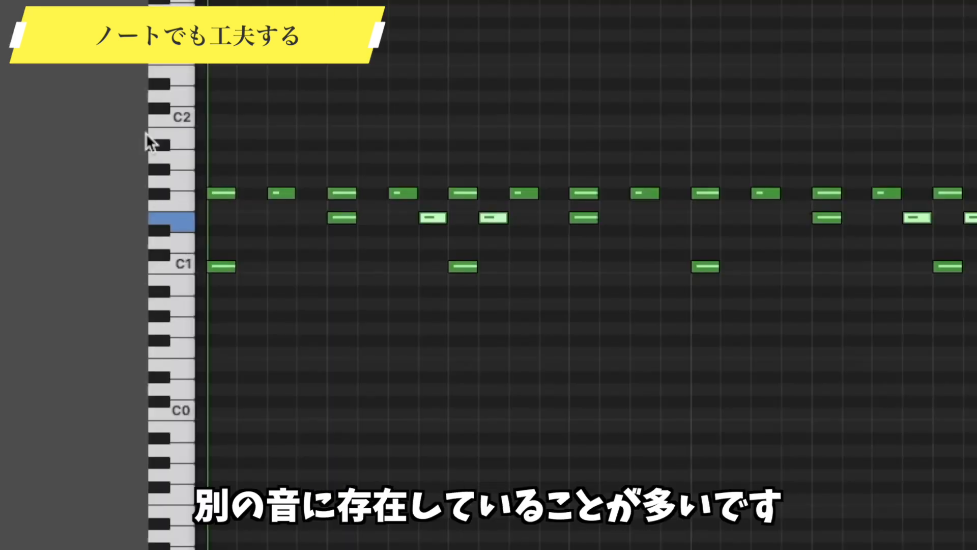
# Compare the E1 and D1 snare sounds and move the four extra snare notes around beat 3 down to D1
pyautogui.click(182, 222)
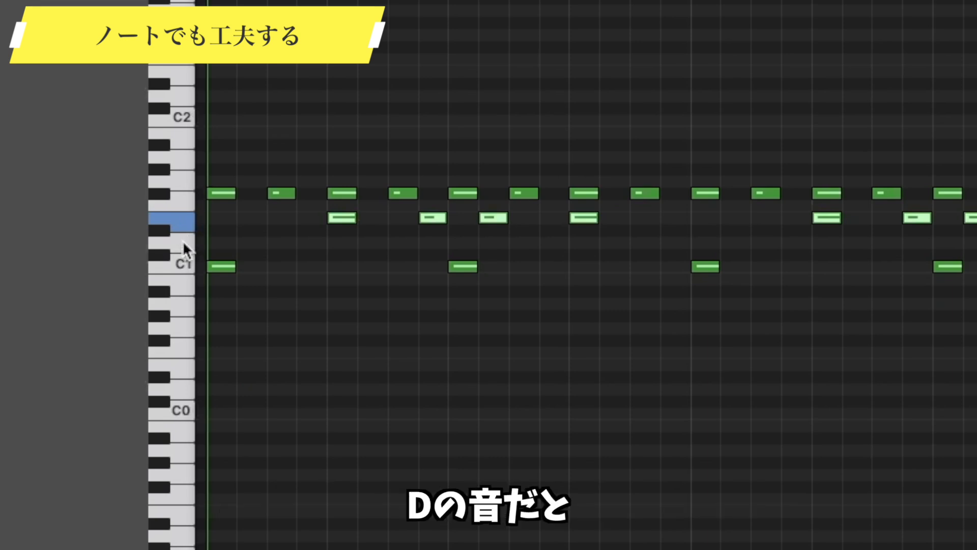
pyautogui.click(183, 241)
pyautogui.moveTo(410, 236); pyautogui.dragTo(520, 224)
pyautogui.moveTo(504, 306); pyautogui.dragTo(504, 306)
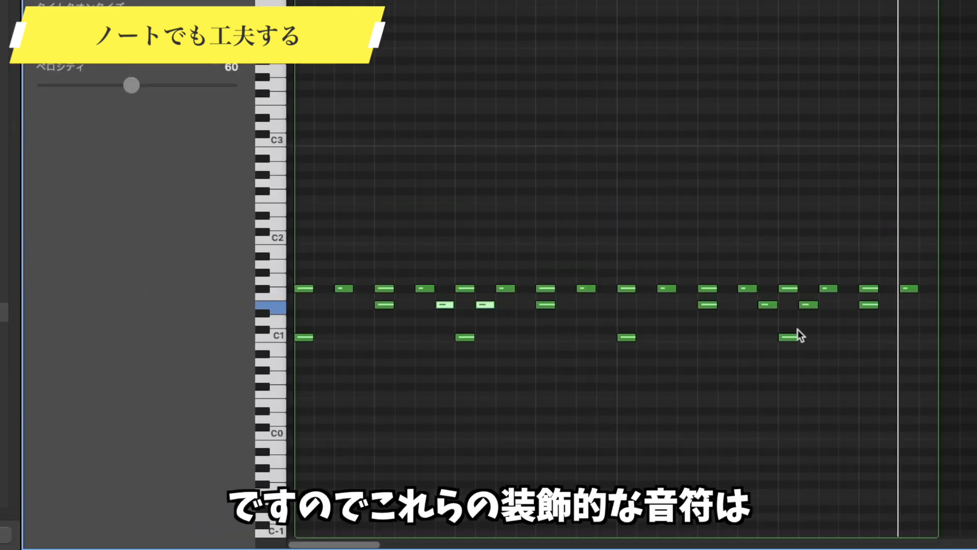
pyautogui.moveTo(784, 313); pyautogui.dragTo(800, 309)
pyautogui.moveTo(445, 310); pyautogui.dragTo(504, 302)
pyautogui.moveTo(795, 312)
pyautogui.mouseDown()
pyautogui.moveTo(806, 307)
pyautogui.moveTo(805, 322)
pyautogui.mouseUp()
pyautogui.click(505, 197)
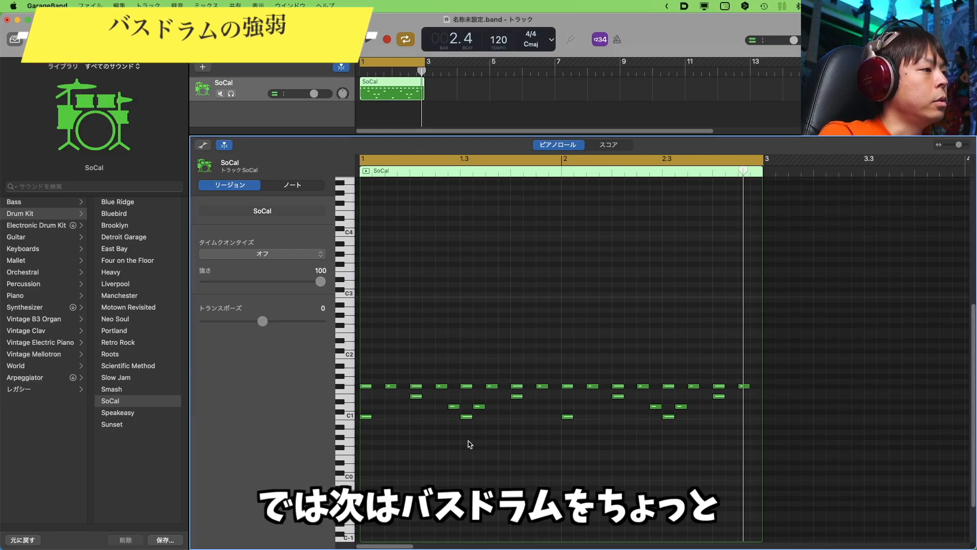
# Add a full-velocity kick note on the off-beat after beat 3 in both bars and play the pattern
pyautogui.click(466, 417)
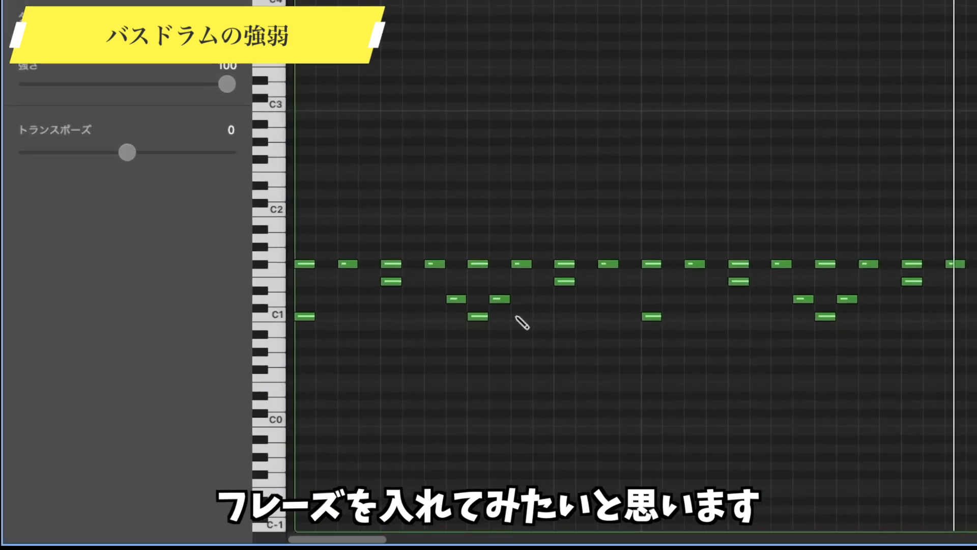
pyautogui.click(522, 316)
pyautogui.click(868, 316)
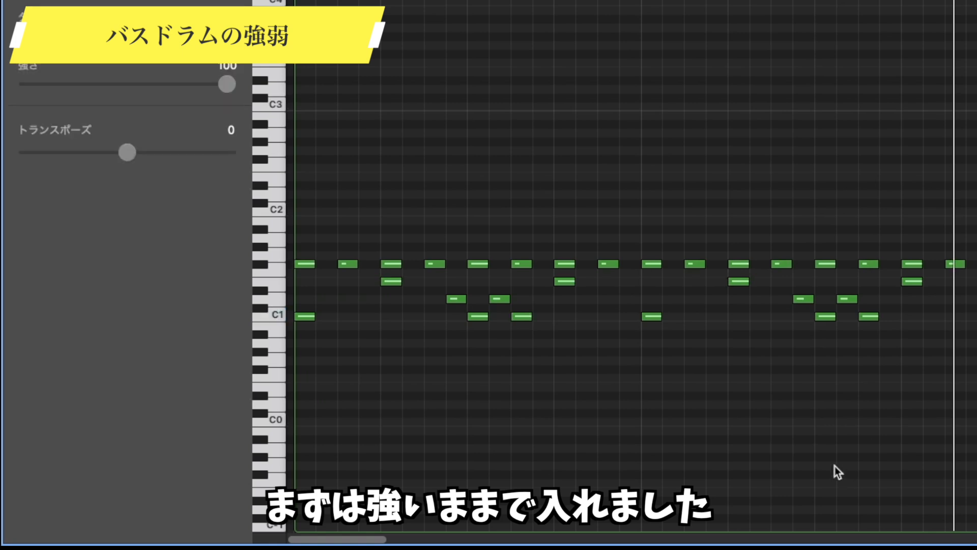
pyautogui.press('space')
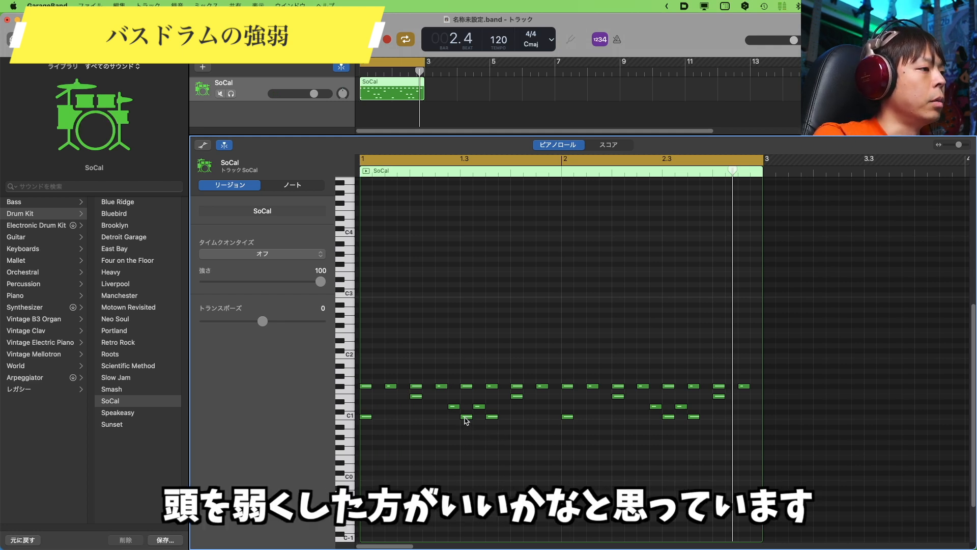
# Select the beat 3 kick notes in both bars, set their velocity to 70, and try a weaker value
pyautogui.moveTo(467, 420)
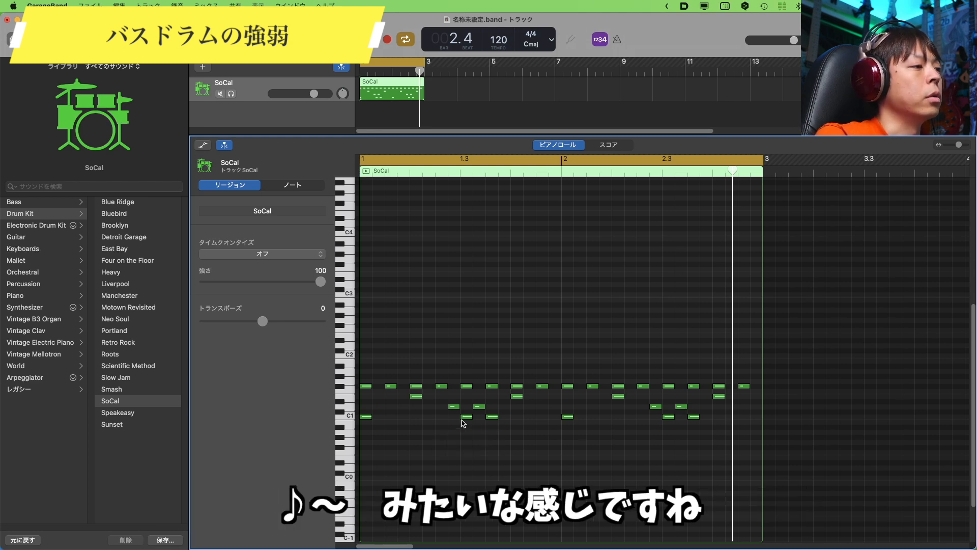
pyautogui.keyDown('shift'); pyautogui.click(466, 416); pyautogui.keyUp('shift')
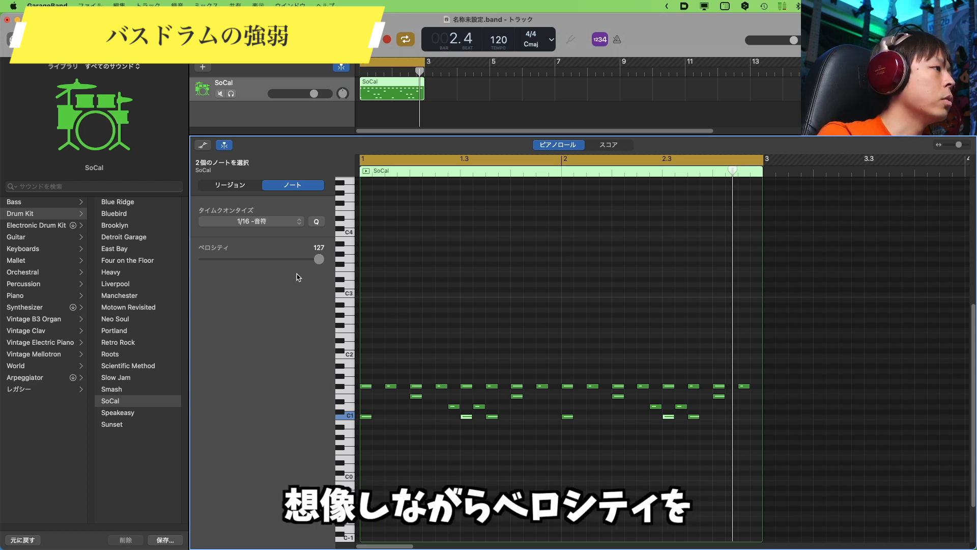
pyautogui.click(268, 260)
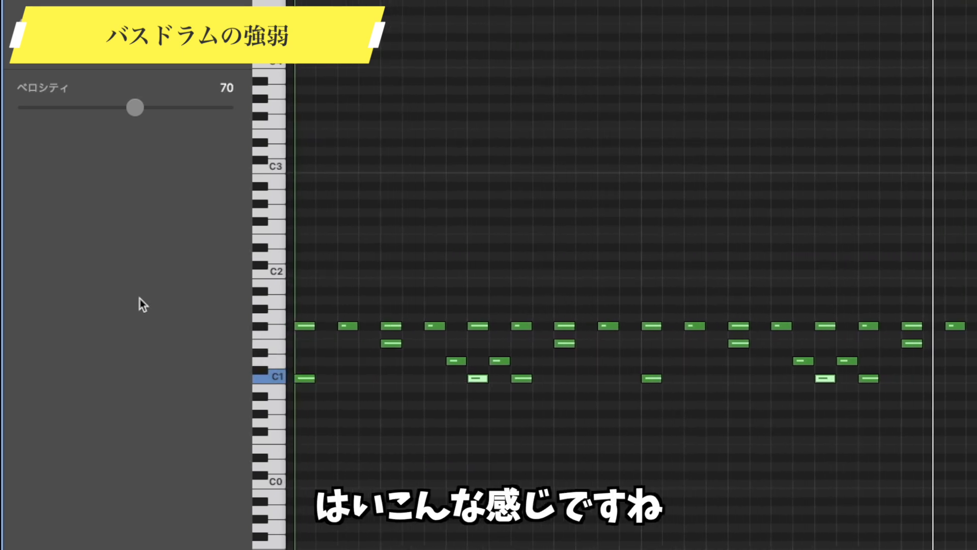
pyautogui.click(71, 108)
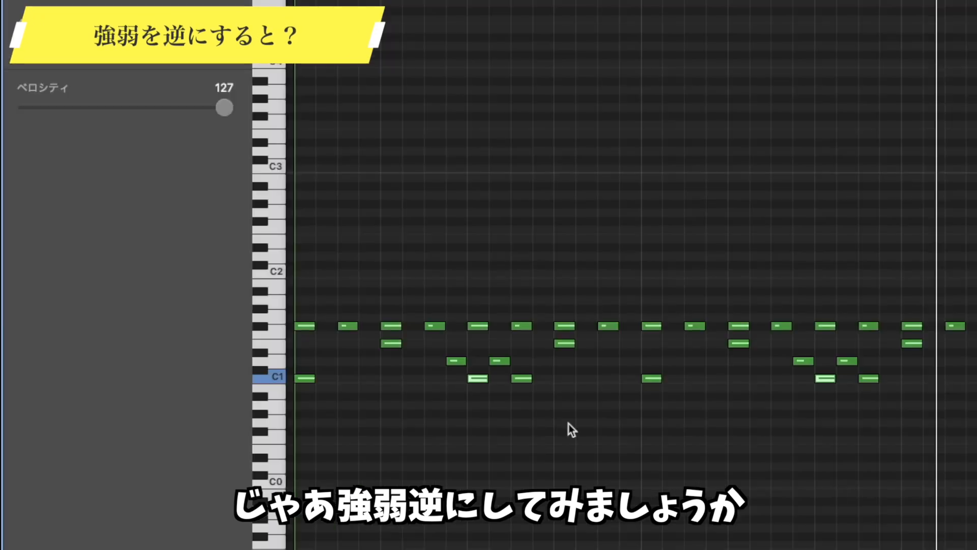
# Try the off-beat kick notes after beat 3 at velocity 64, play the pattern, and return them to full velocity
pyautogui.click(531, 398)
pyautogui.click(529, 377)
pyautogui.keyDown('shift'); pyautogui.click(866, 377); pyautogui.keyUp('shift')
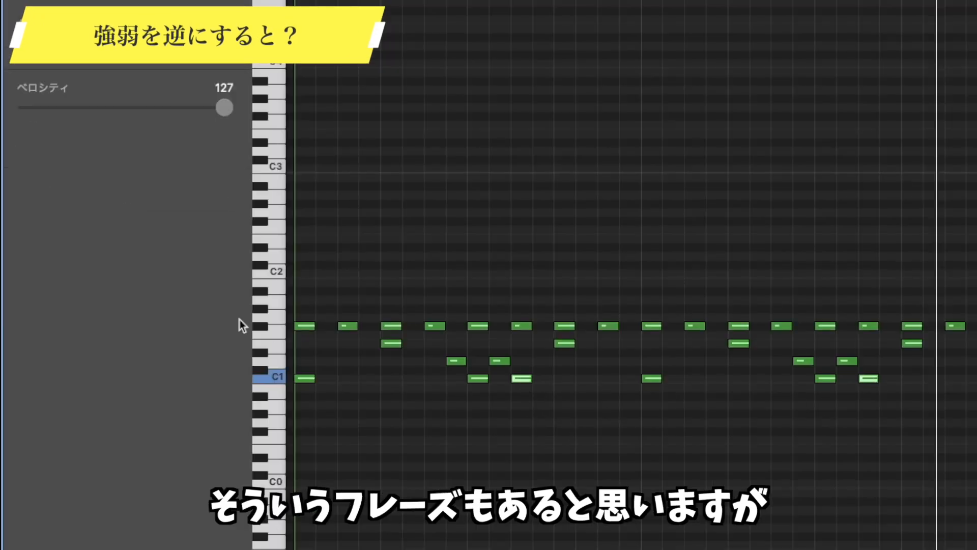
pyautogui.moveTo(131, 104); pyautogui.dragTo(126, 107)
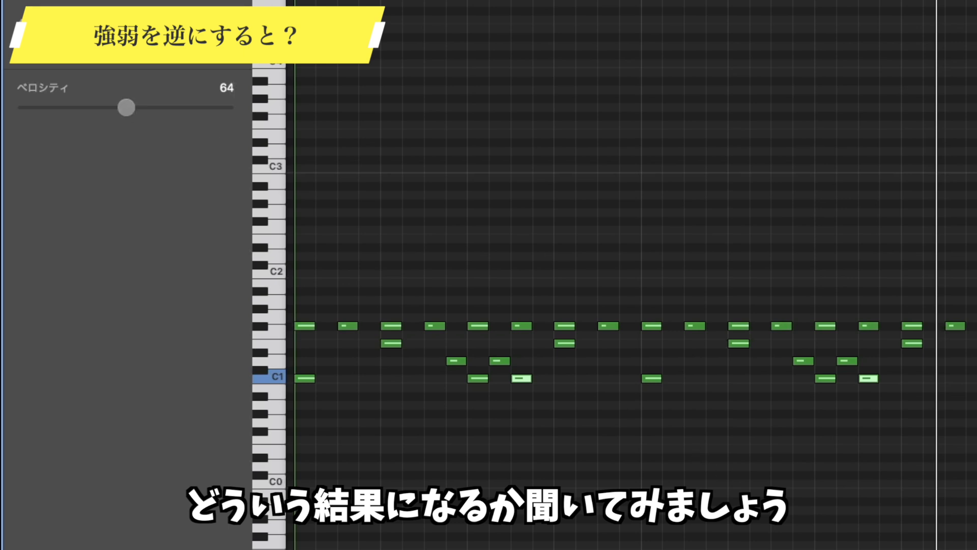
pyautogui.press('space')
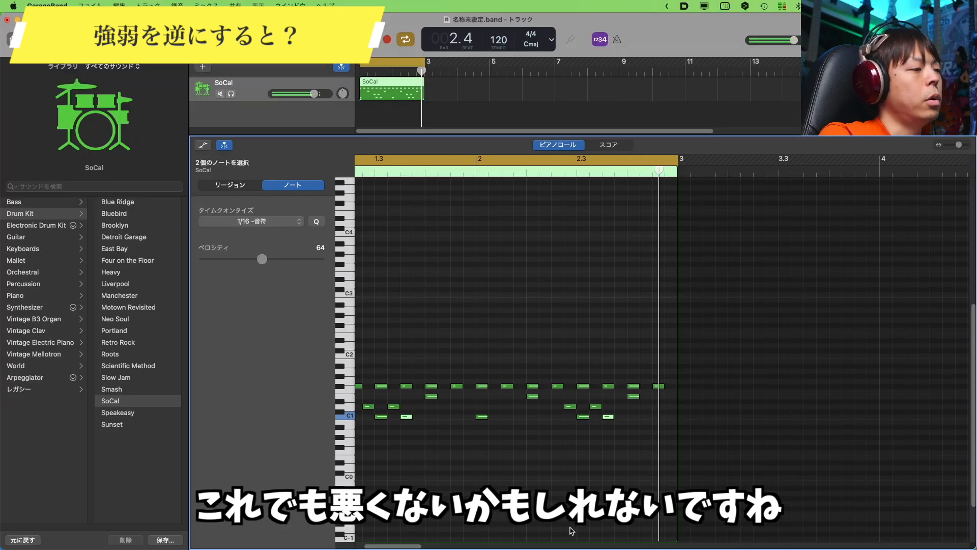
pyautogui.scroll(-3, 515, 489)
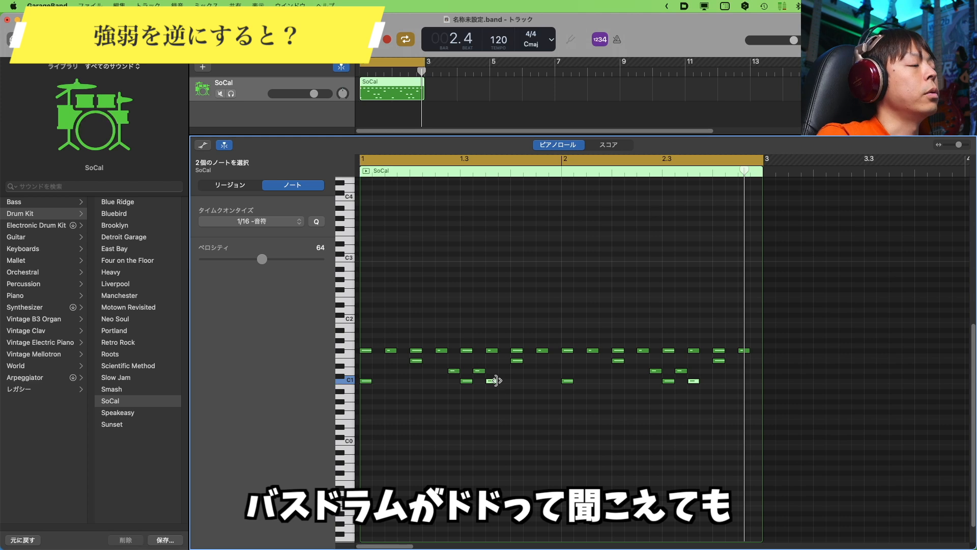
pyautogui.moveTo(496, 381)
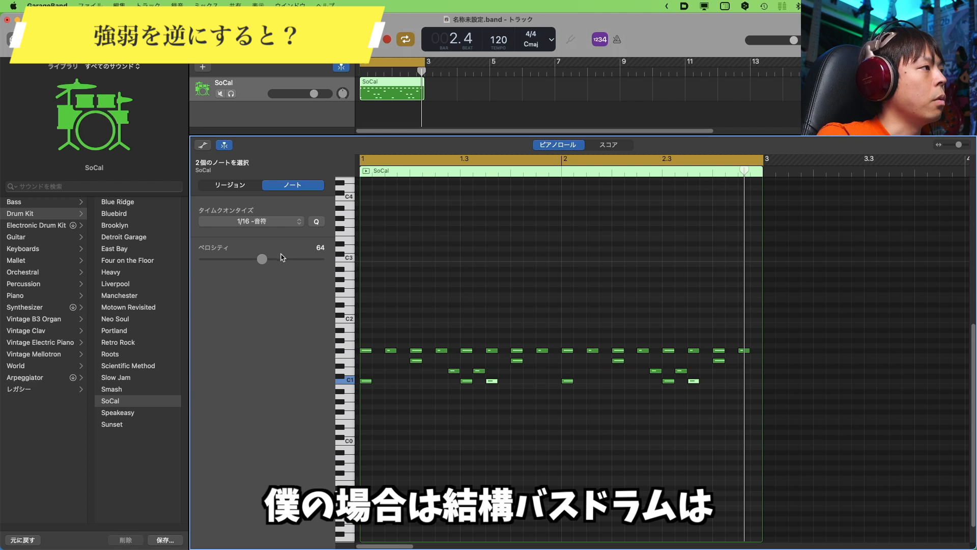
pyautogui.moveTo(306, 262); pyautogui.dragTo(375, 249)
pyautogui.click(523, 293)
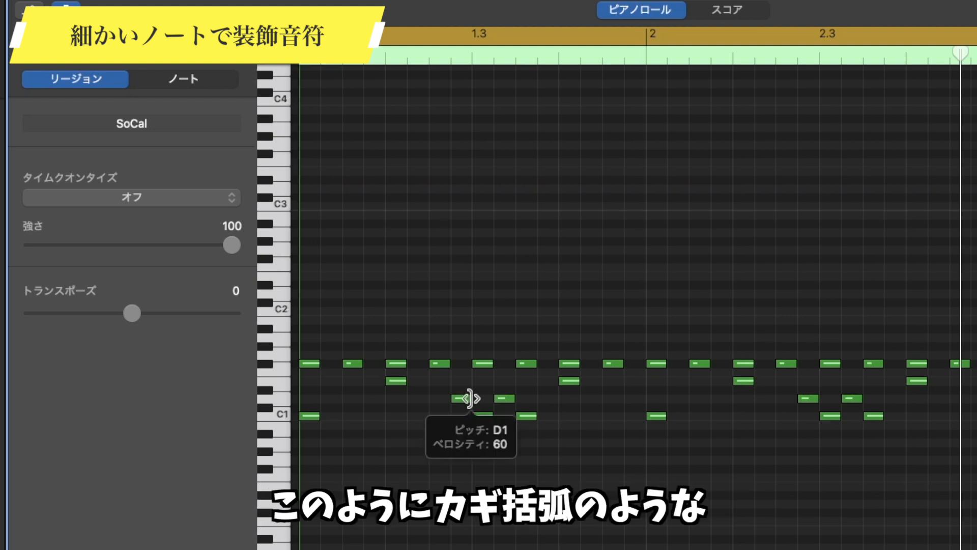
# Shorten the D1 snare note just before beat 3 of bar 1 into a very fine note
pyautogui.moveTo(472, 398)
pyautogui.mouseDown()
pyautogui.moveTo(591, 398)
pyautogui.moveTo(667, 415)
pyautogui.moveTo(448, 411)
pyautogui.moveTo(697, 414)
pyautogui.moveTo(459, 401)
pyautogui.mouseUp()
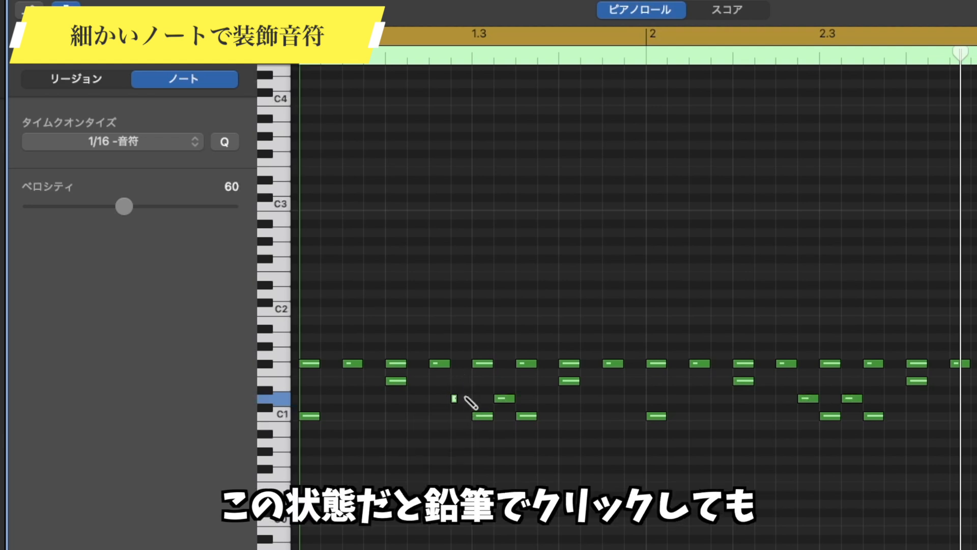
pyautogui.click(475, 388)
pyautogui.click(458, 382)
pyautogui.click(476, 382)
pyautogui.moveTo(442, 390); pyautogui.dragTo(478, 380)
pyautogui.press('Delete')
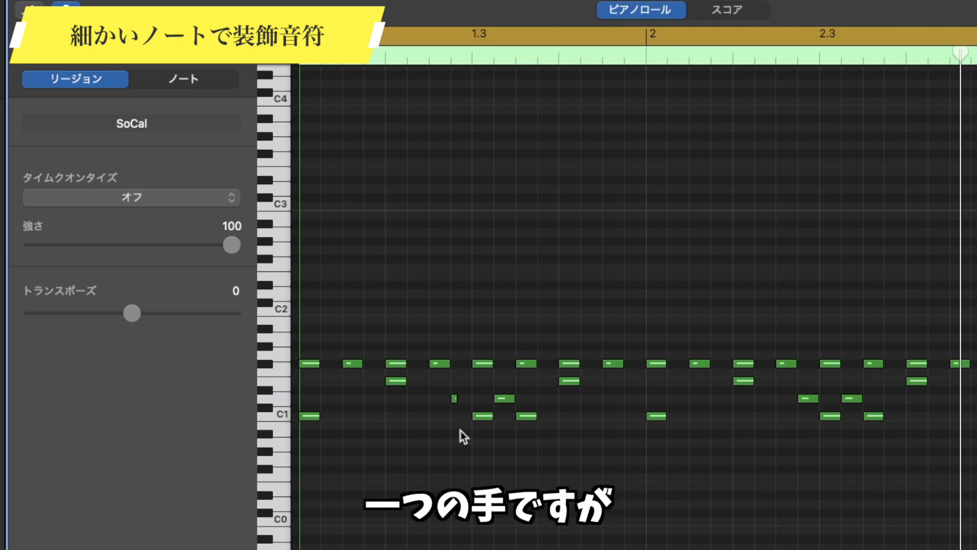
# Duplicate the fine D1 note right beside itself before beat 3 of bar 1 to form a drag, and play the pattern
pyautogui.click(454, 398)
pyautogui.click(453, 398)
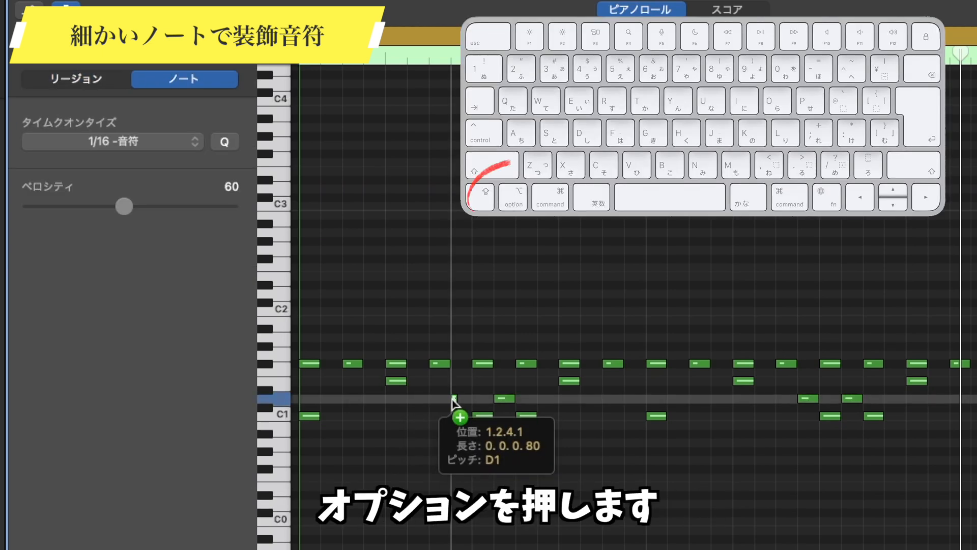
pyautogui.moveTo(453, 399)
pyautogui.mouseDown()
pyautogui.moveTo(473, 400)
pyautogui.moveTo(465, 402)
pyautogui.mouseUp()
pyautogui.click(464, 381)
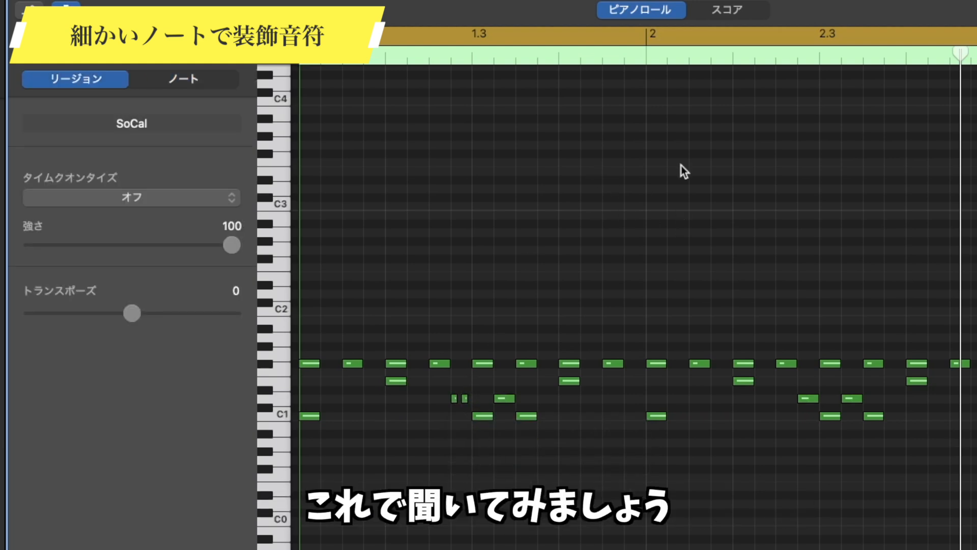
pyautogui.press('space')
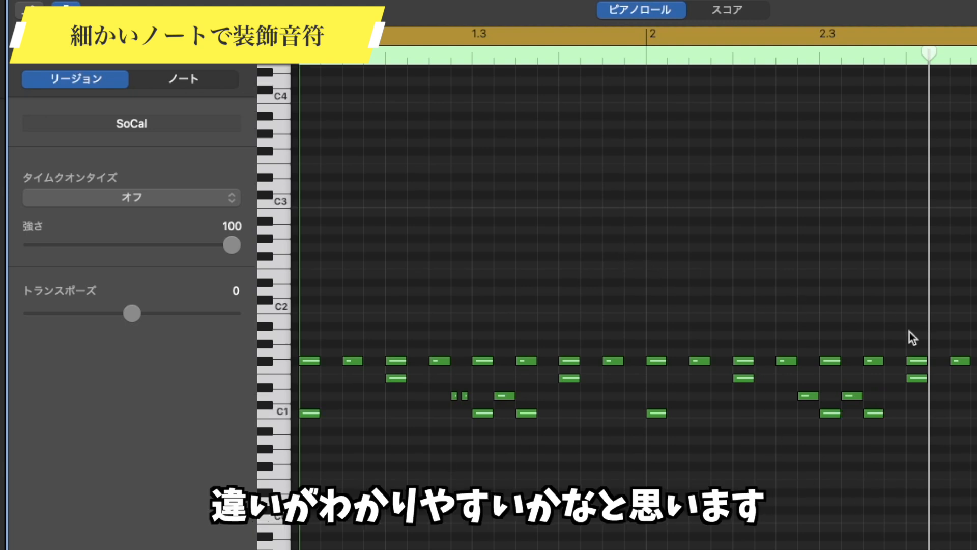
# Lower the velocity of both fine D1 notes before beat 3 of bar 1 together
pyautogui.moveTo(435, 390); pyautogui.dragTo(473, 395)
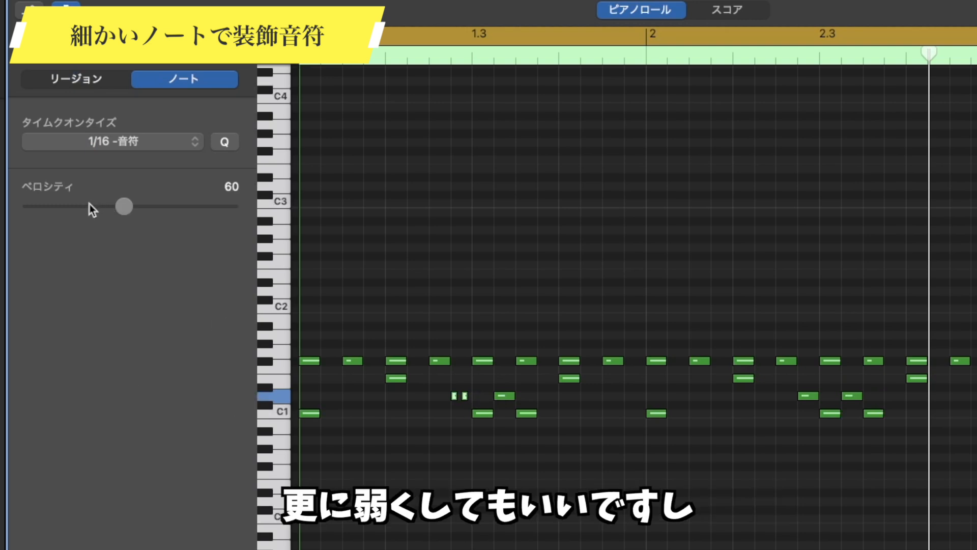
pyautogui.moveTo(92, 206); pyautogui.dragTo(85, 208)
pyautogui.click(464, 241)
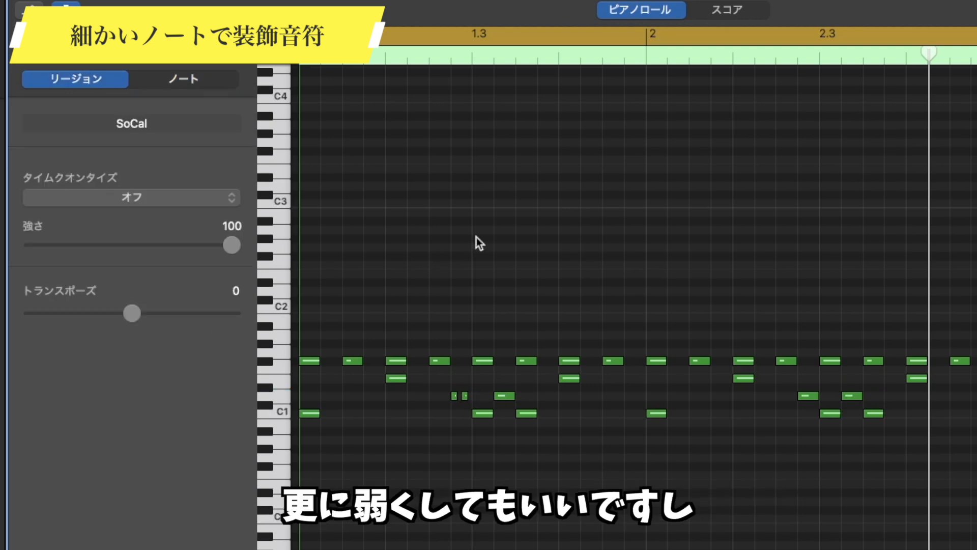
# Try weaker velocities on the second fine D1 note, set it to 33, and play the pattern
pyautogui.click(465, 396)
pyautogui.moveTo(49, 208); pyautogui.dragTo(66, 210)
pyautogui.click(616, 273)
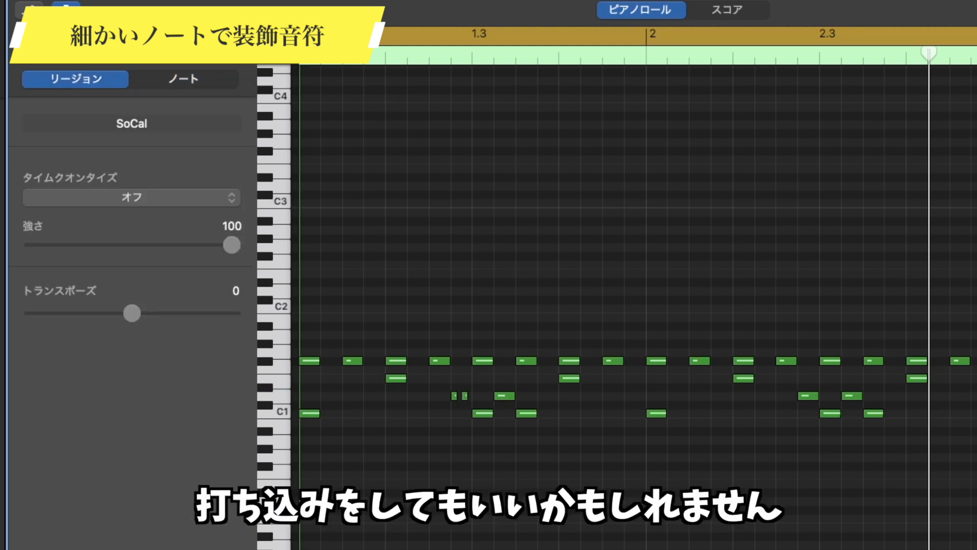
pyautogui.click(464, 397)
pyautogui.moveTo(57, 206); pyautogui.dragTo(83, 206)
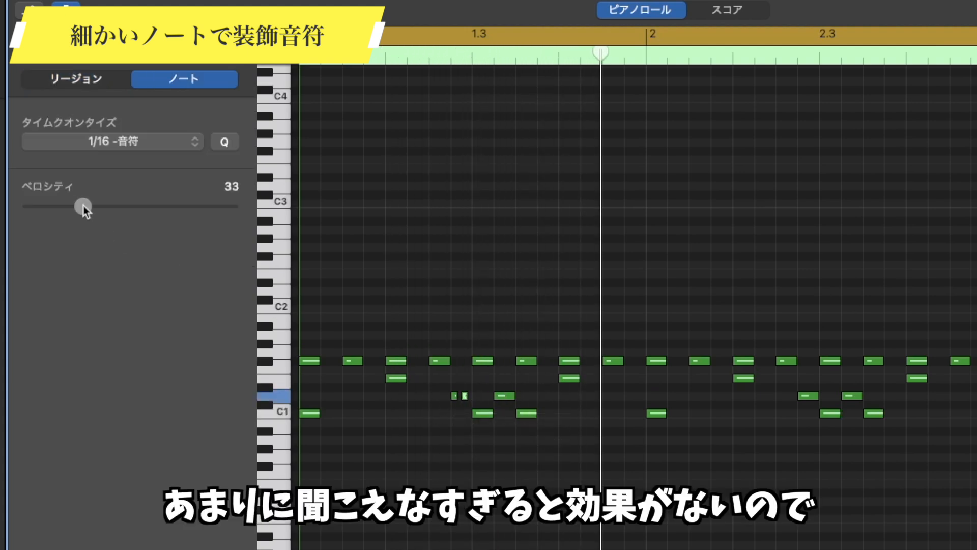
pyautogui.click(420, 279)
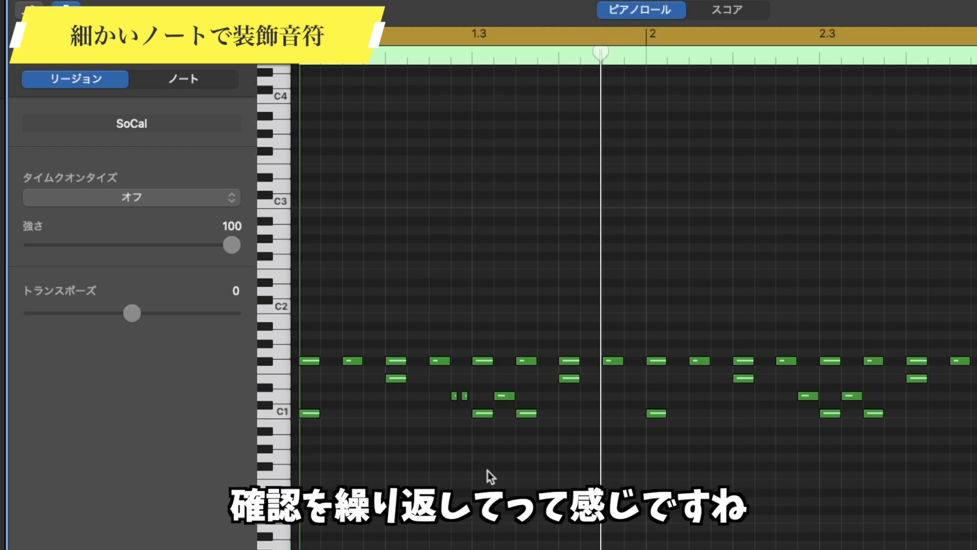
pyautogui.press('space')
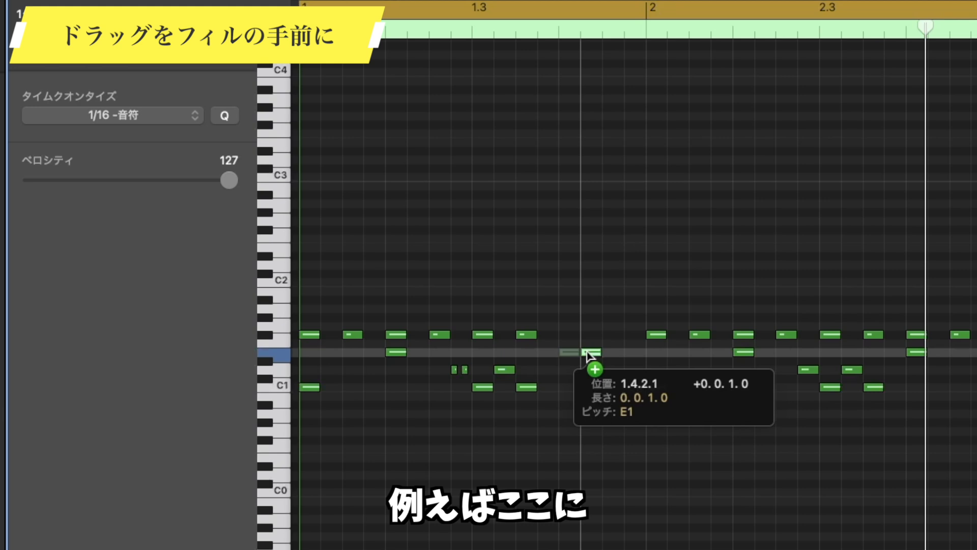
# Duplicate the E1 snare on beat 4 of bar 1 into a four-note sixteenth fill up to bar 2, and play it
pyautogui.moveTo(530, 359); pyautogui.dragTo(533, 360)
pyautogui.moveTo(590, 352); pyautogui.dragTo(643, 353)
pyautogui.click(591, 265)
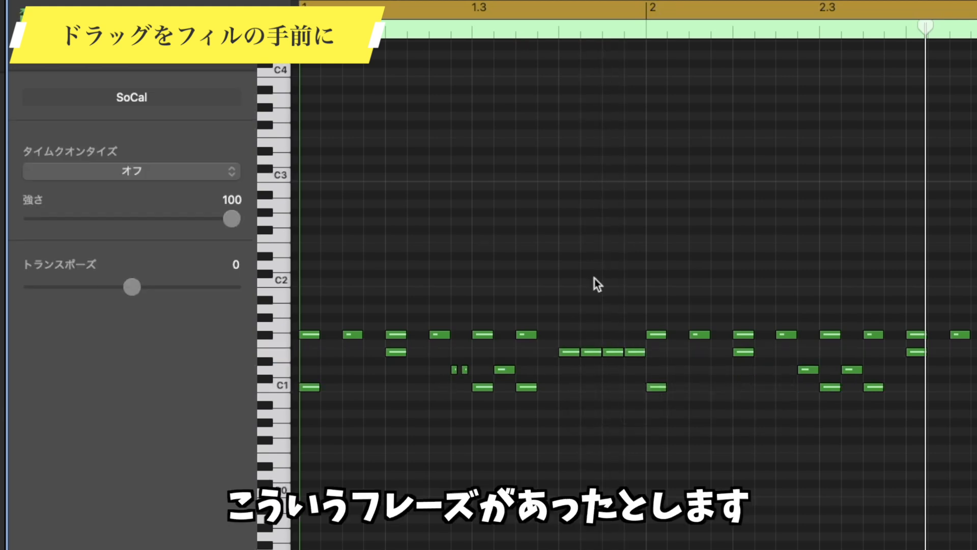
pyautogui.press('space')
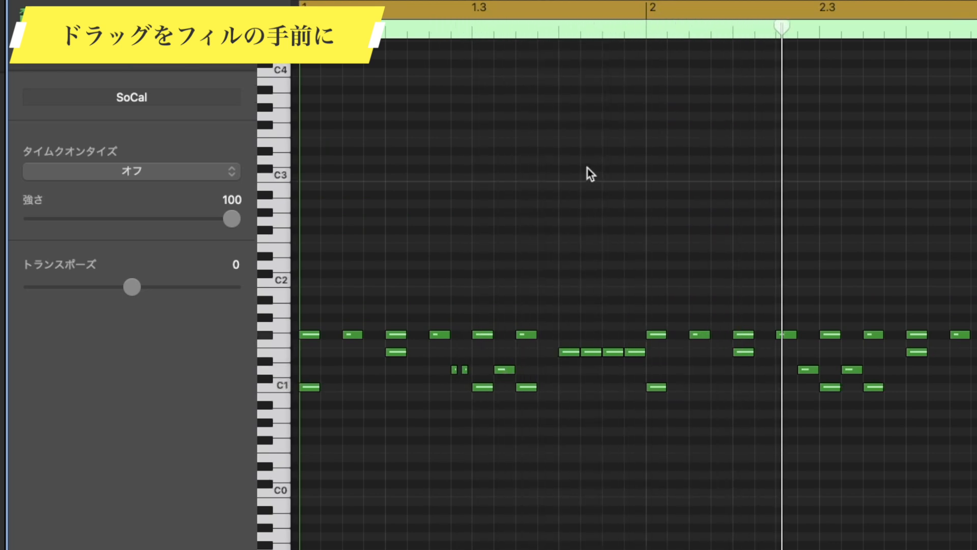
# Copy the pair of fine D1 notes to just before the beat 4 snare fill and adjust the second note's velocity
pyautogui.hscroll(-3, 626, 230)
pyautogui.moveTo(469, 365); pyautogui.dragTo(559, 386)
pyautogui.click(637, 290)
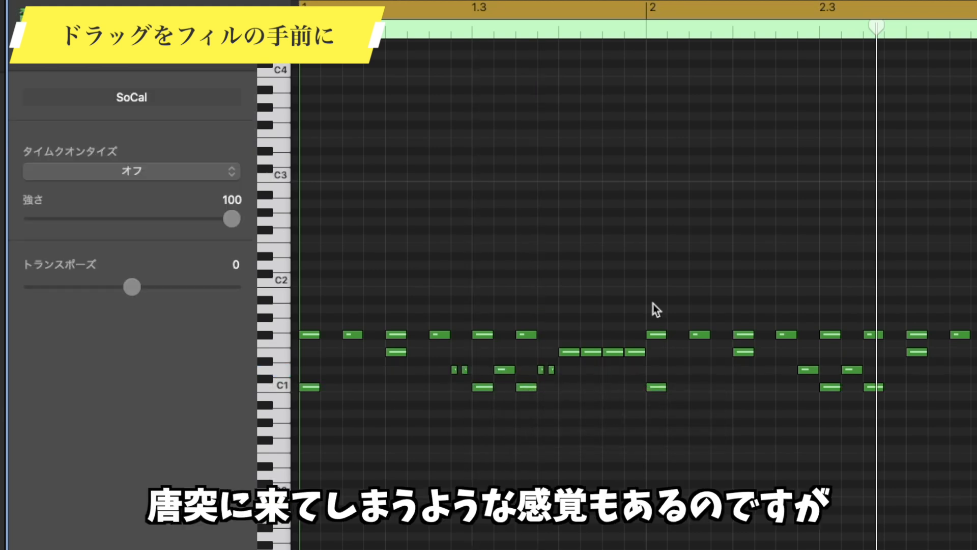
pyautogui.click(550, 371)
pyautogui.moveTo(83, 180); pyautogui.dragTo(157, 179)
pyautogui.click(541, 369)
pyautogui.click(634, 175)
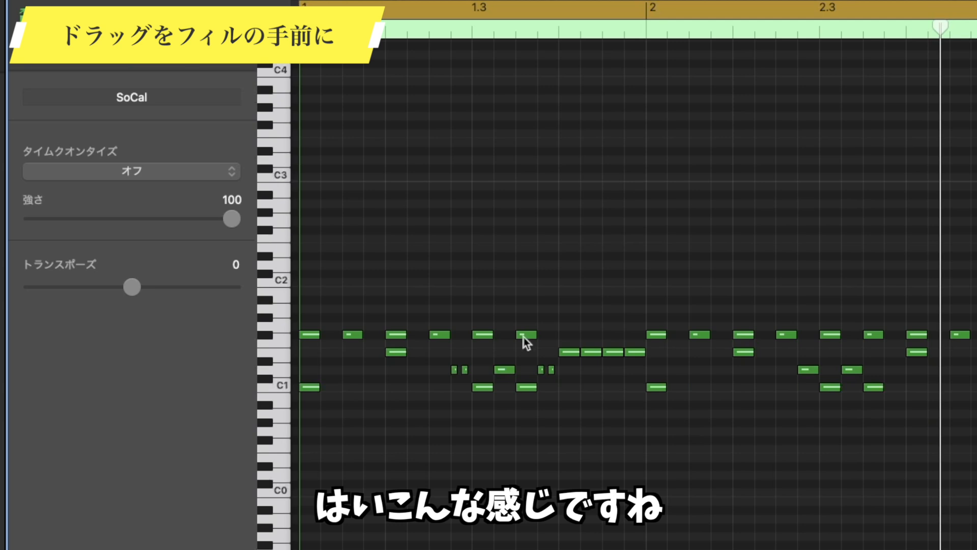
# Delete the fill's second E1 snare and the pair of fine D1 notes before beat 4, and play the pattern
pyautogui.click(588, 352)
pyautogui.press('Delete')
pyautogui.moveTo(589, 359); pyautogui.dragTo(532, 373)
pyautogui.press('Delete')
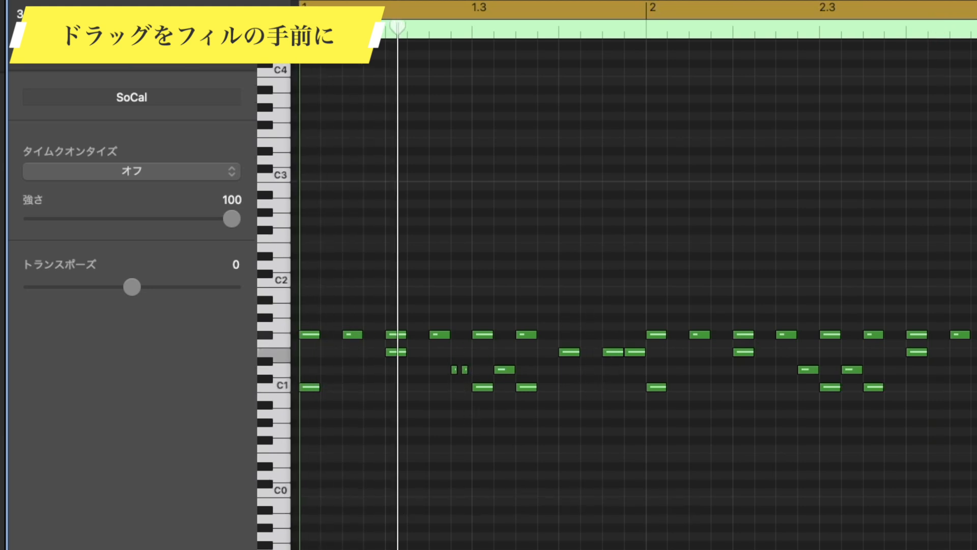
pyautogui.press('space')
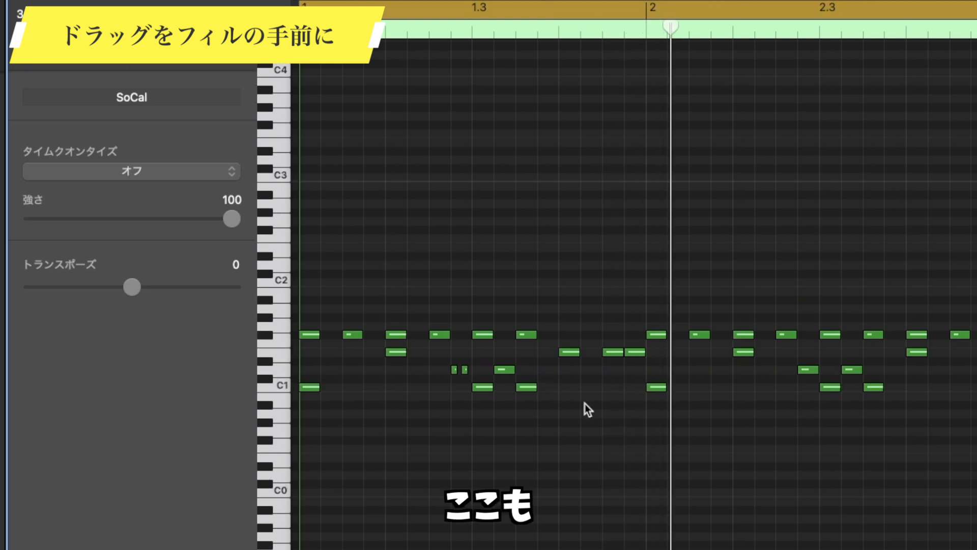
# Copy the pair of fine D1 notes into the gap after the fill's first snare in bar 1, and play the pattern
pyautogui.moveTo(478, 349); pyautogui.dragTo(585, 369)
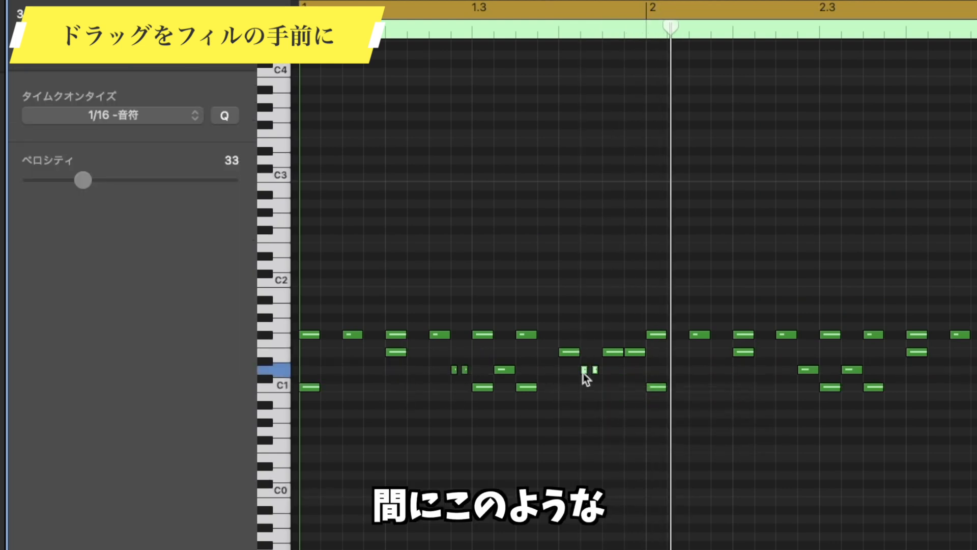
pyautogui.click(577, 398)
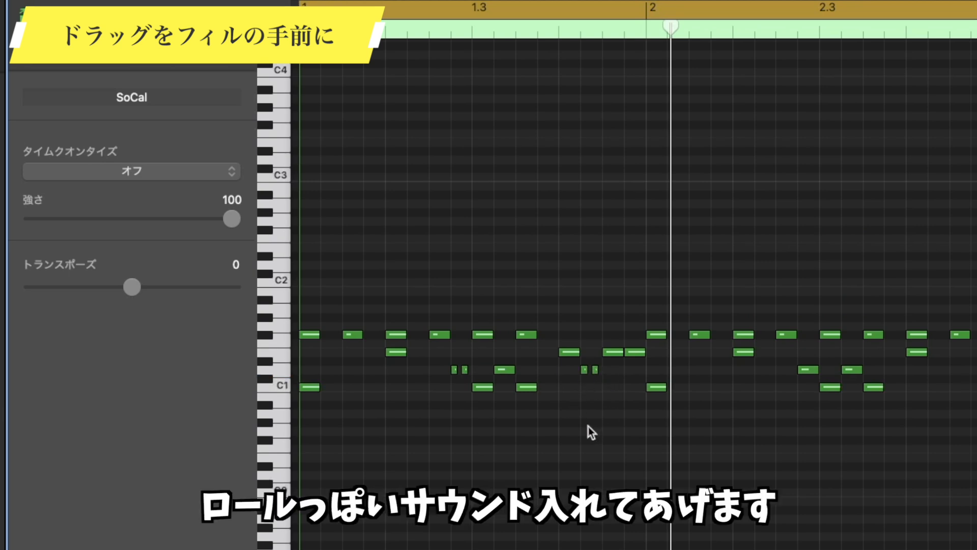
pyautogui.press('space')
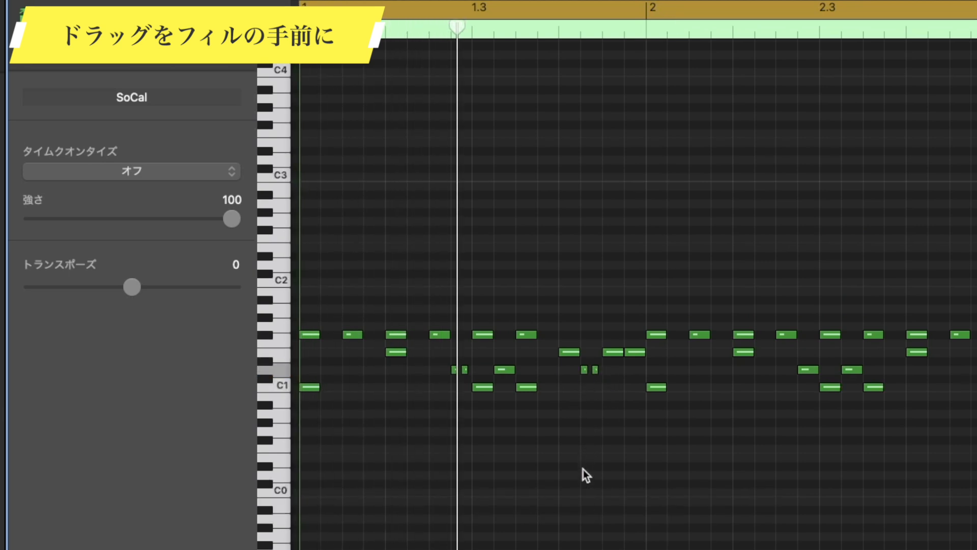
pyautogui.press('space')
pyautogui.hscroll(1, 581, 420)
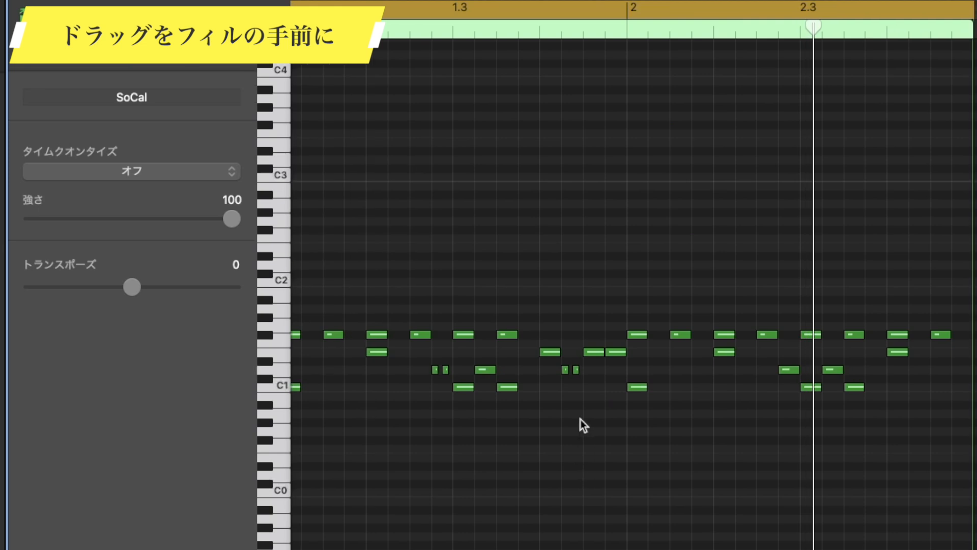
pyautogui.hscroll(-1, 586, 415)
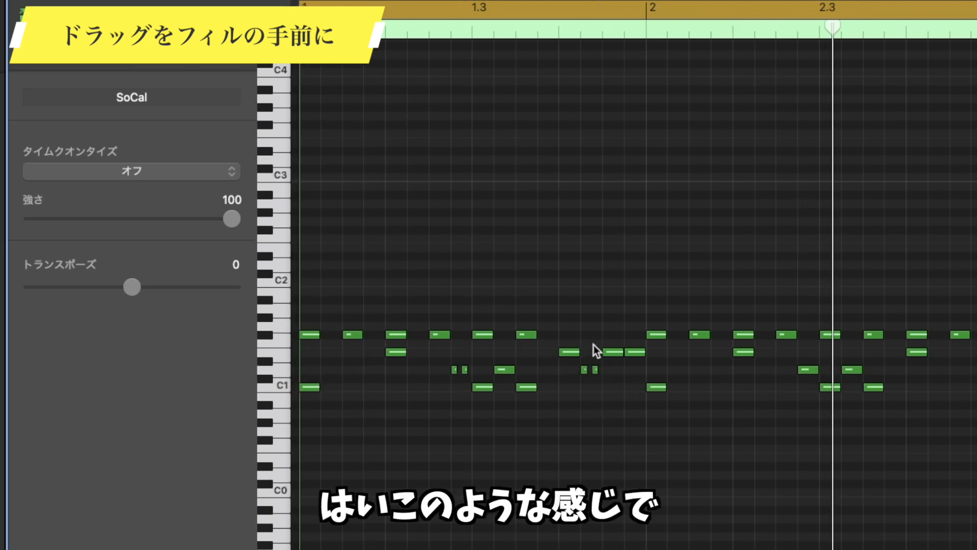